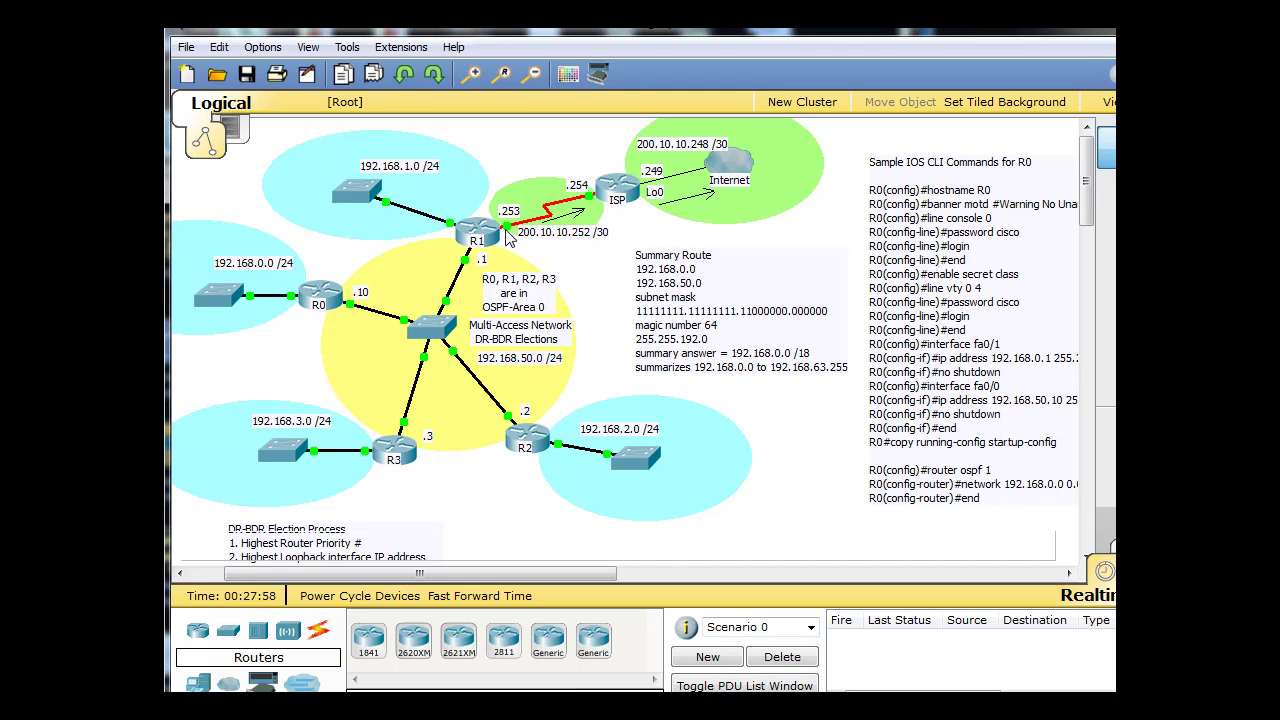
# Open router R1's device window from the logical topology.
pyautogui.moveTo(508, 232)
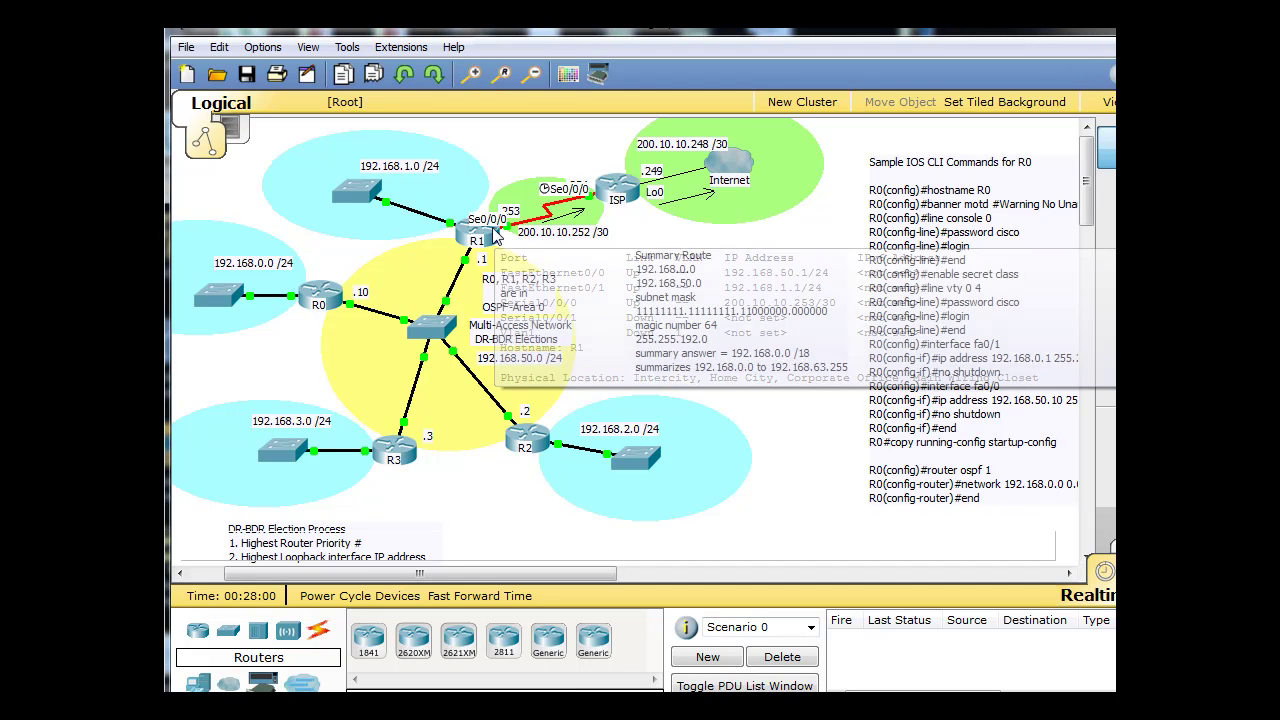
pyautogui.click(480, 232)
# On R1's CLI, add default route 0.0.0.0 0.0.0.0 via s0/0/0, then close the window.
pyautogui.moveTo(514, 90); pyautogui.dragTo(558, 88)
pyautogui.click(442, 111)
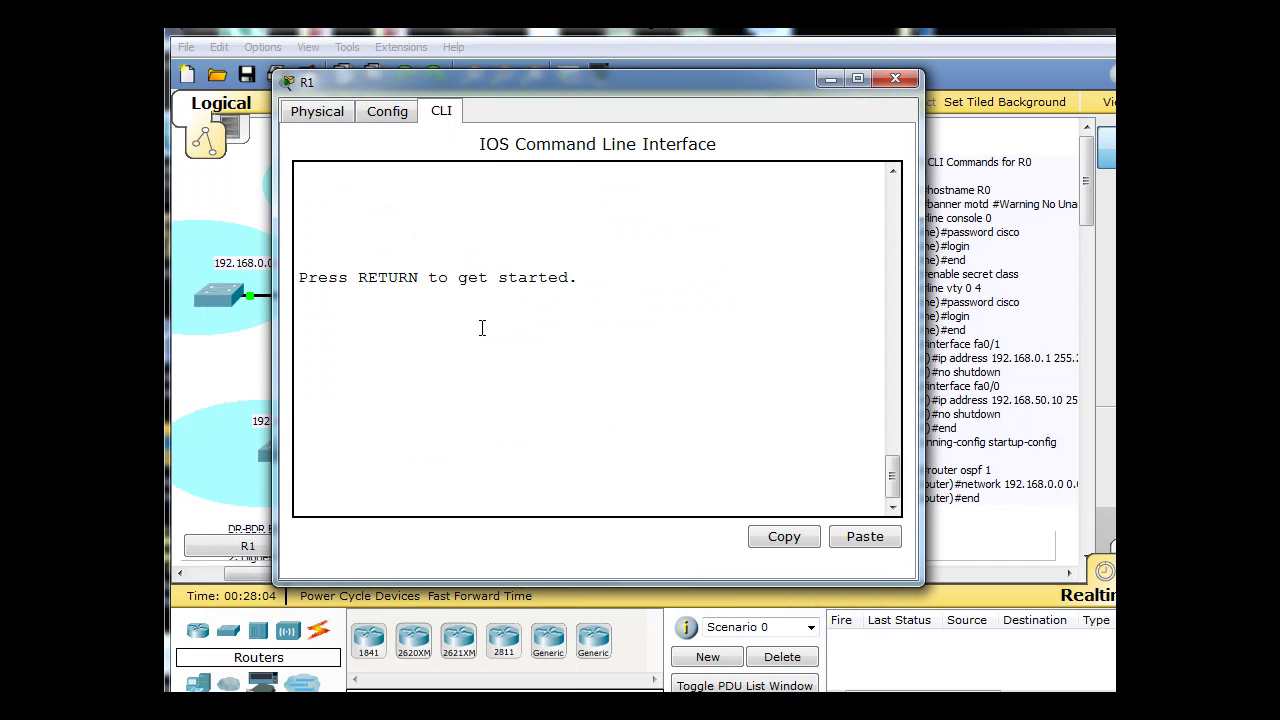
pyautogui.press('Return')
pyautogui.write('en')
pyautogui.press('Return')
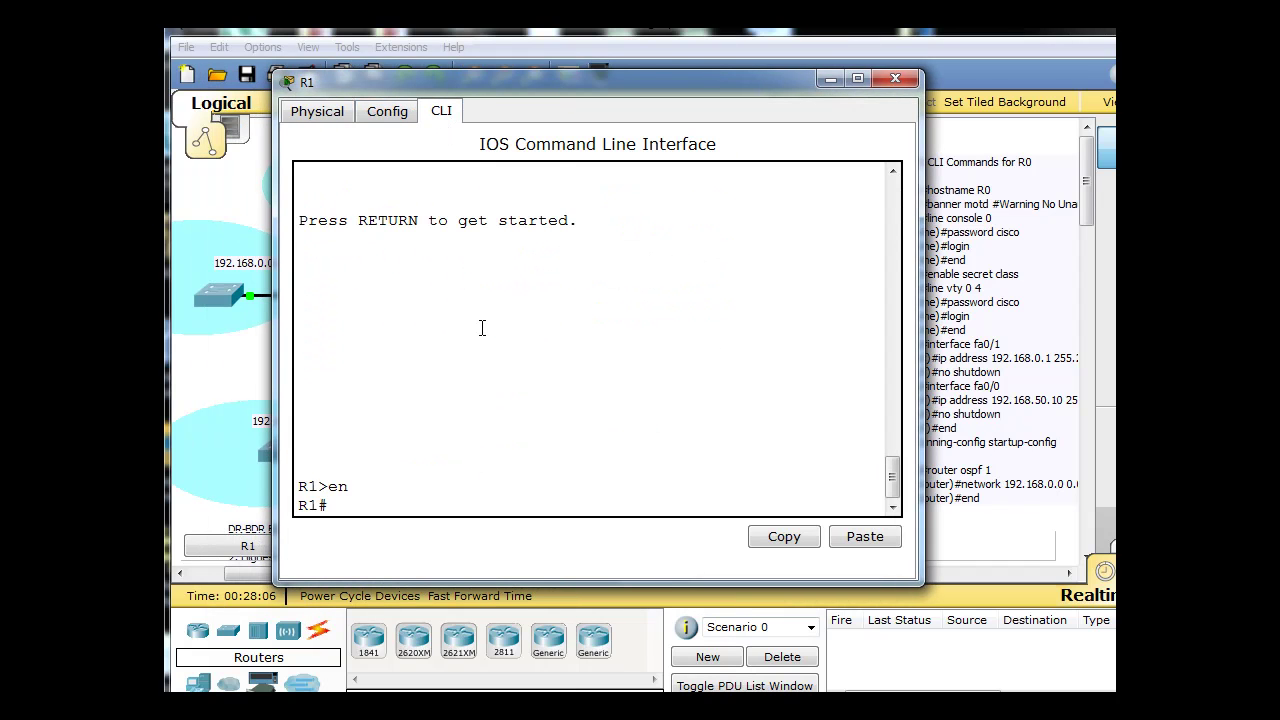
pyautogui.write('conf t')
pyautogui.press('Return')
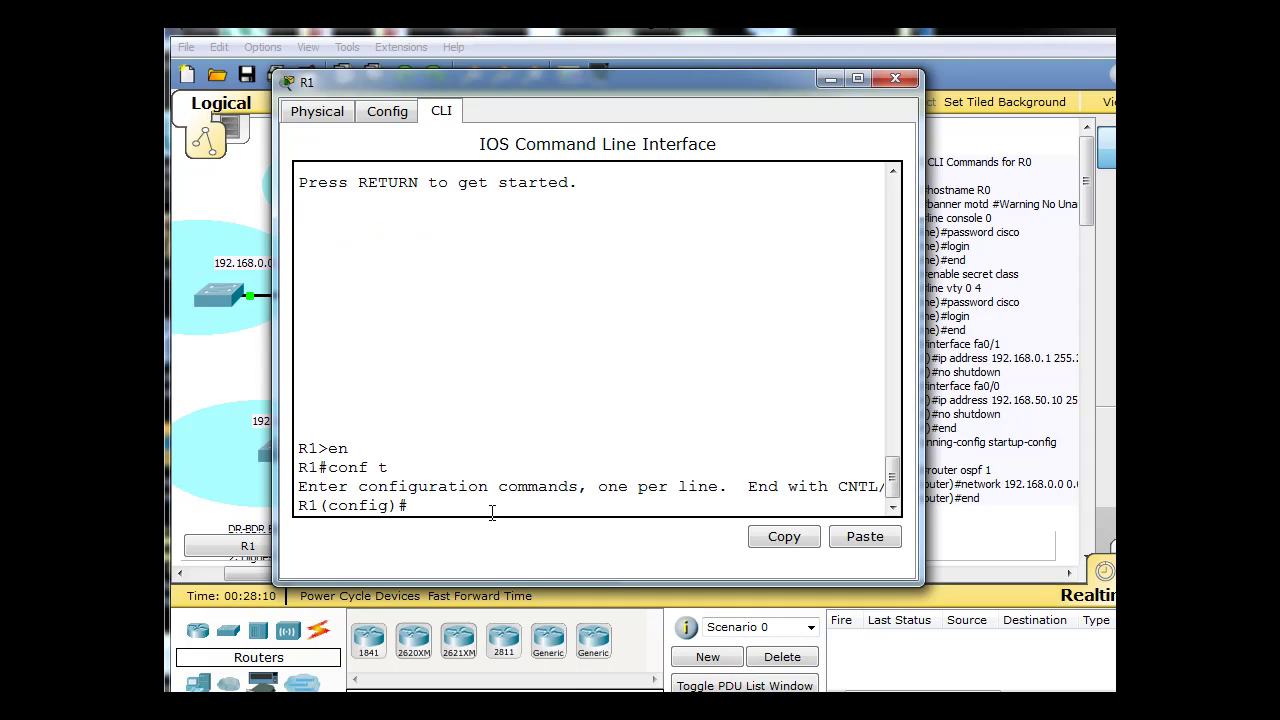
pyautogui.write('ip route 0.0.0.0 0.0.0.0 s0/0')
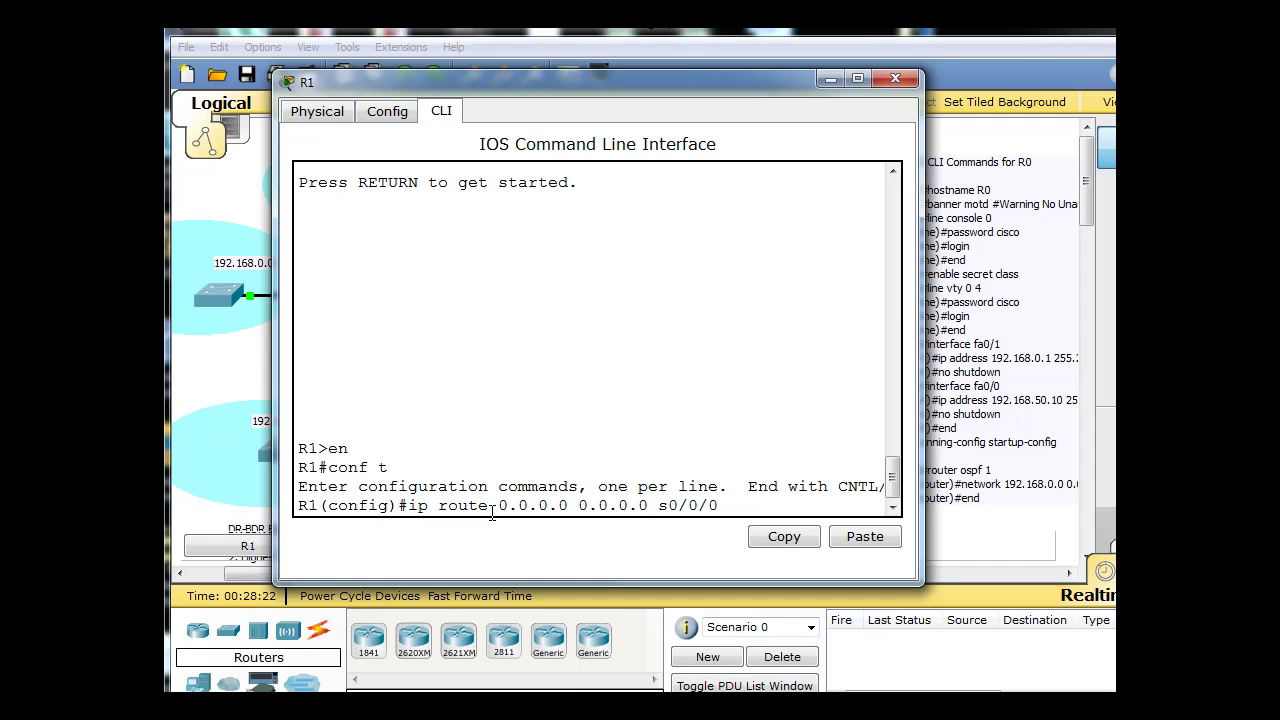
pyautogui.write('/0')
pyautogui.press('Return')
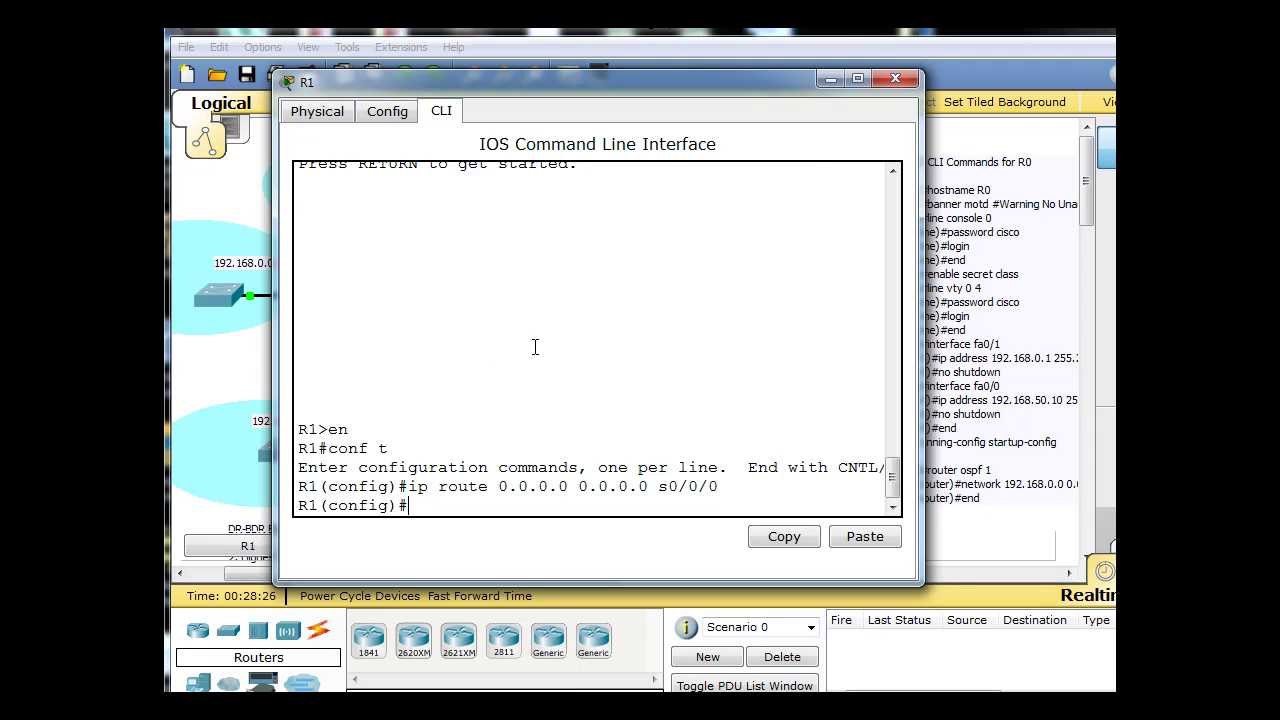
pyautogui.click(896, 78)
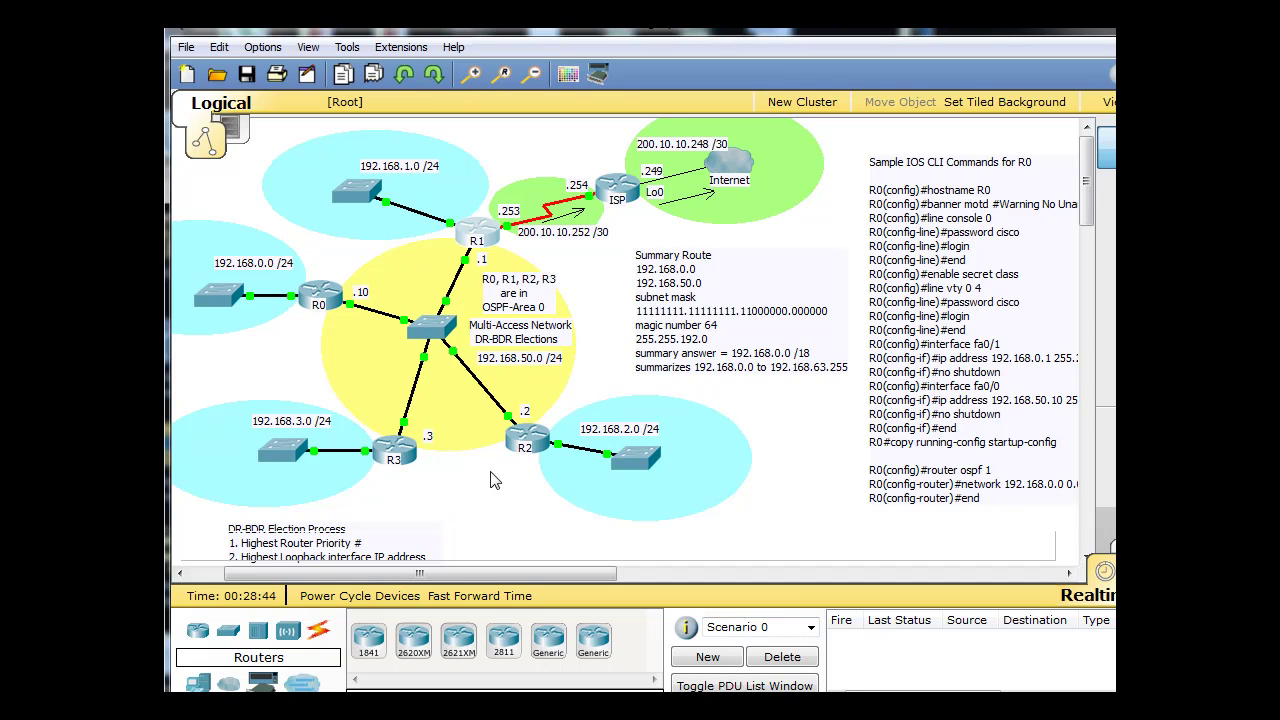
# Open router R2's window and close it again.
pyautogui.moveTo(541, 444)
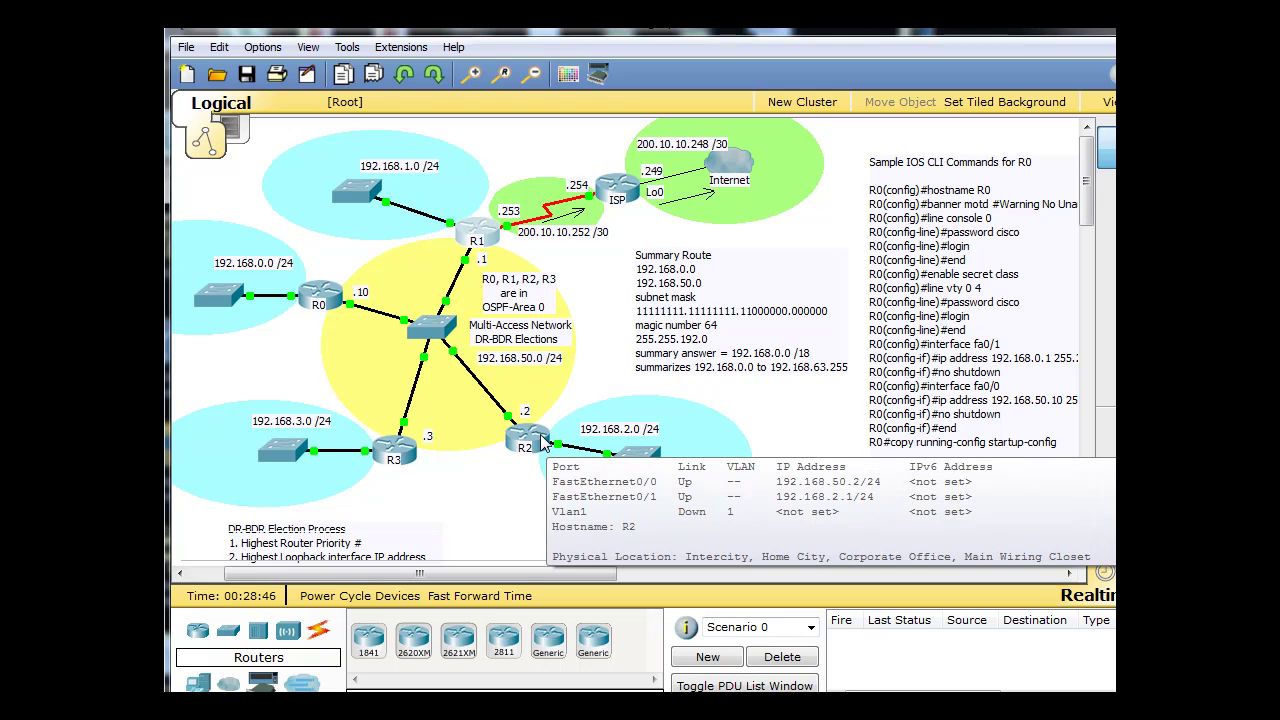
pyautogui.click(527, 452)
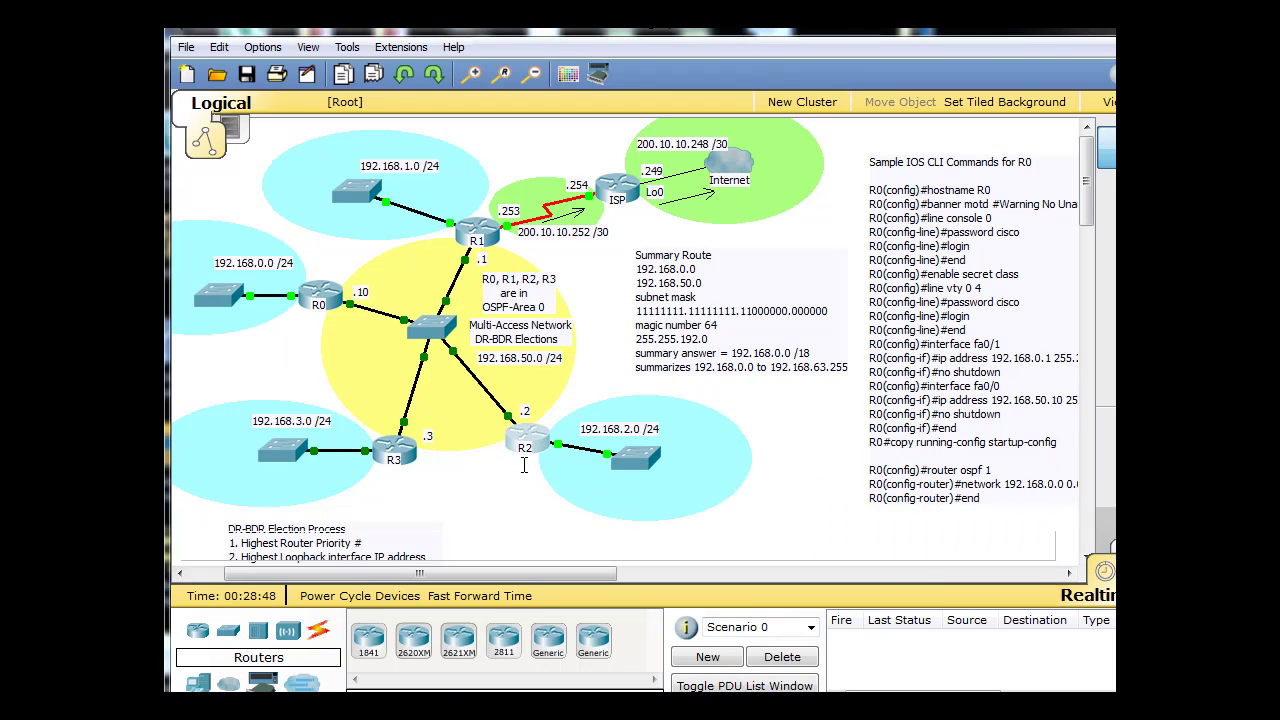
pyautogui.click(906, 161)
# Move the Summary Route note to the bottom and the DR-BDR Election note beside the switch.
pyautogui.moveTo(505, 481)
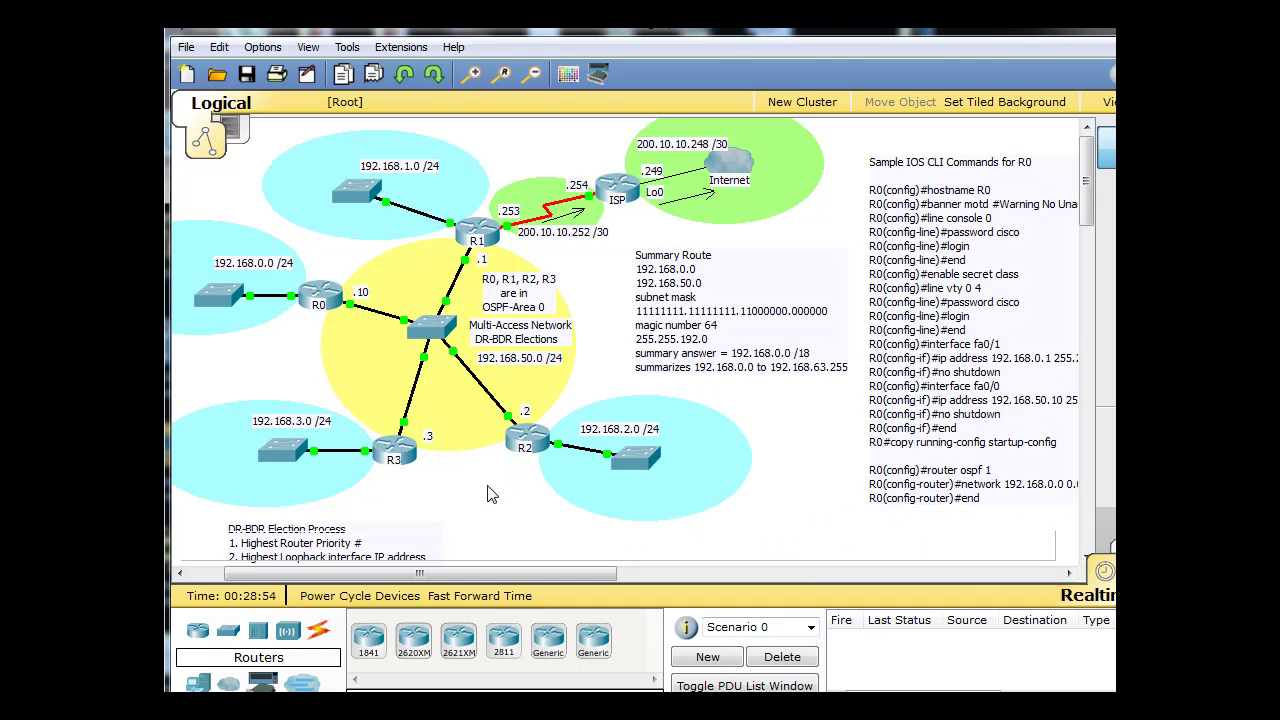
pyautogui.moveTo(690, 262); pyautogui.dragTo(561, 549)
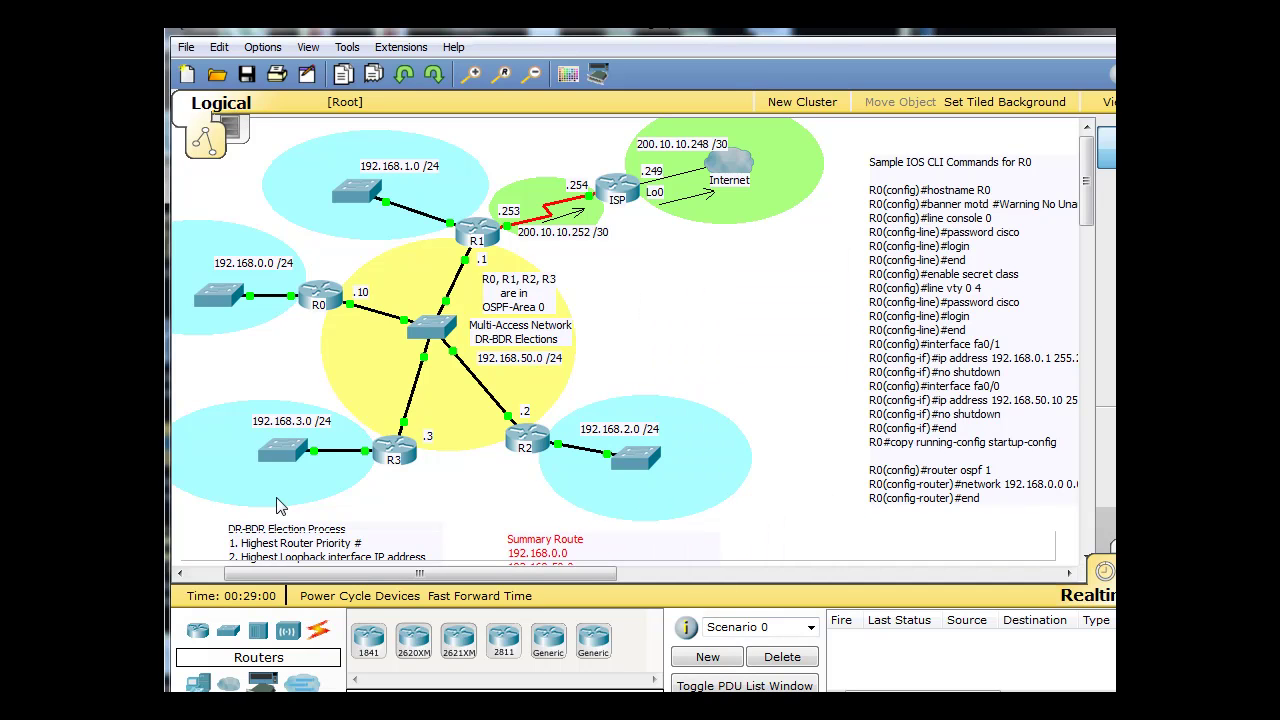
pyautogui.moveTo(280, 530); pyautogui.dragTo(680, 258)
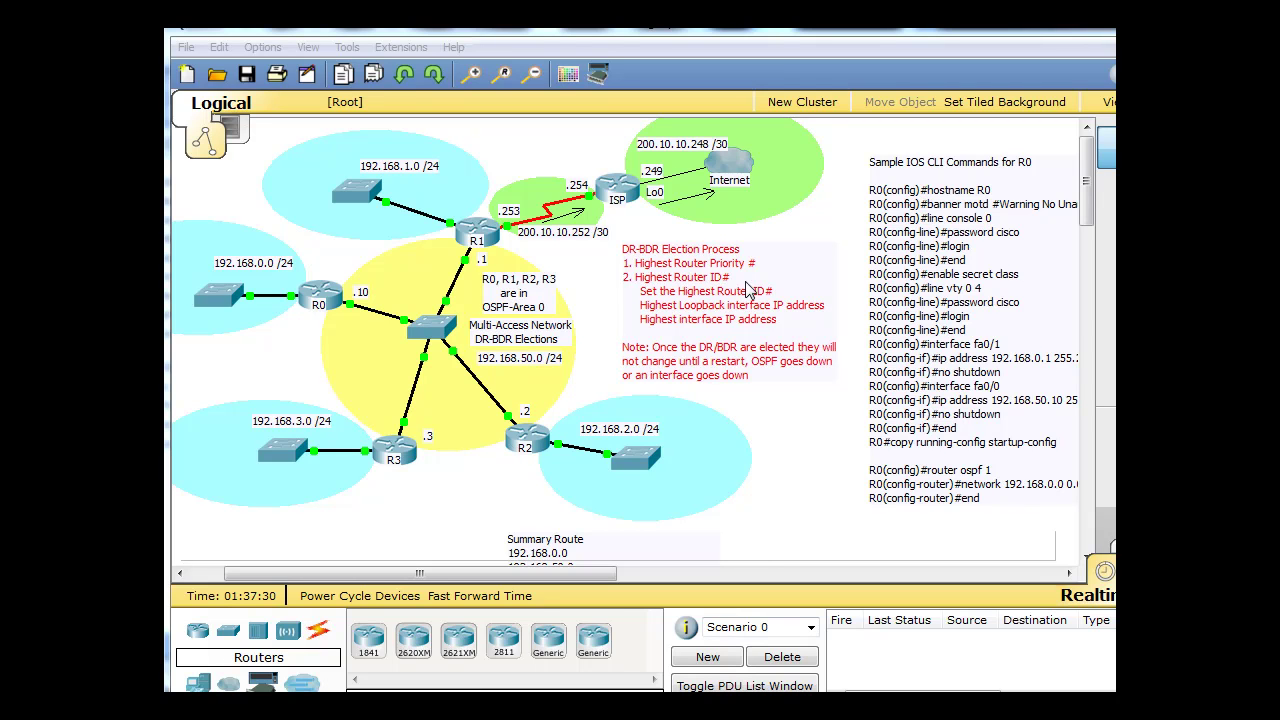
# Type 'c.' before 'Highest interface IP address' in the DR-BDR Election note.
pyautogui.click(646, 322)
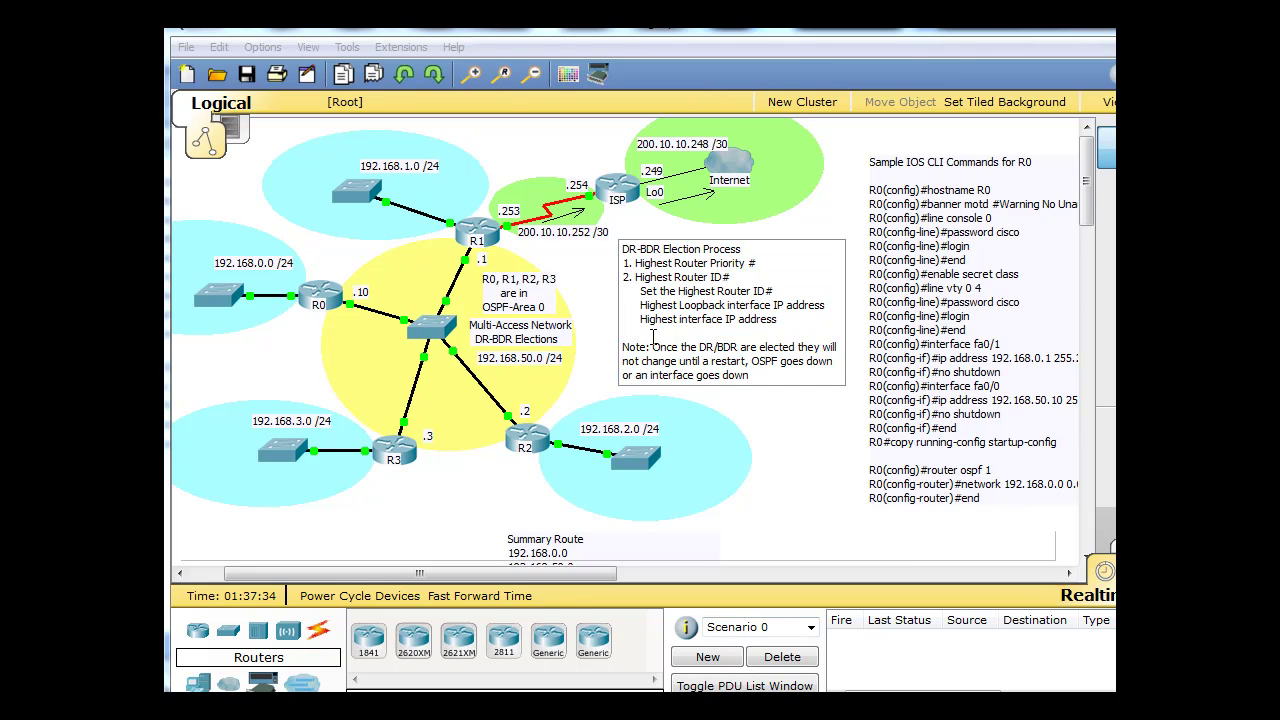
pyautogui.write('c ')
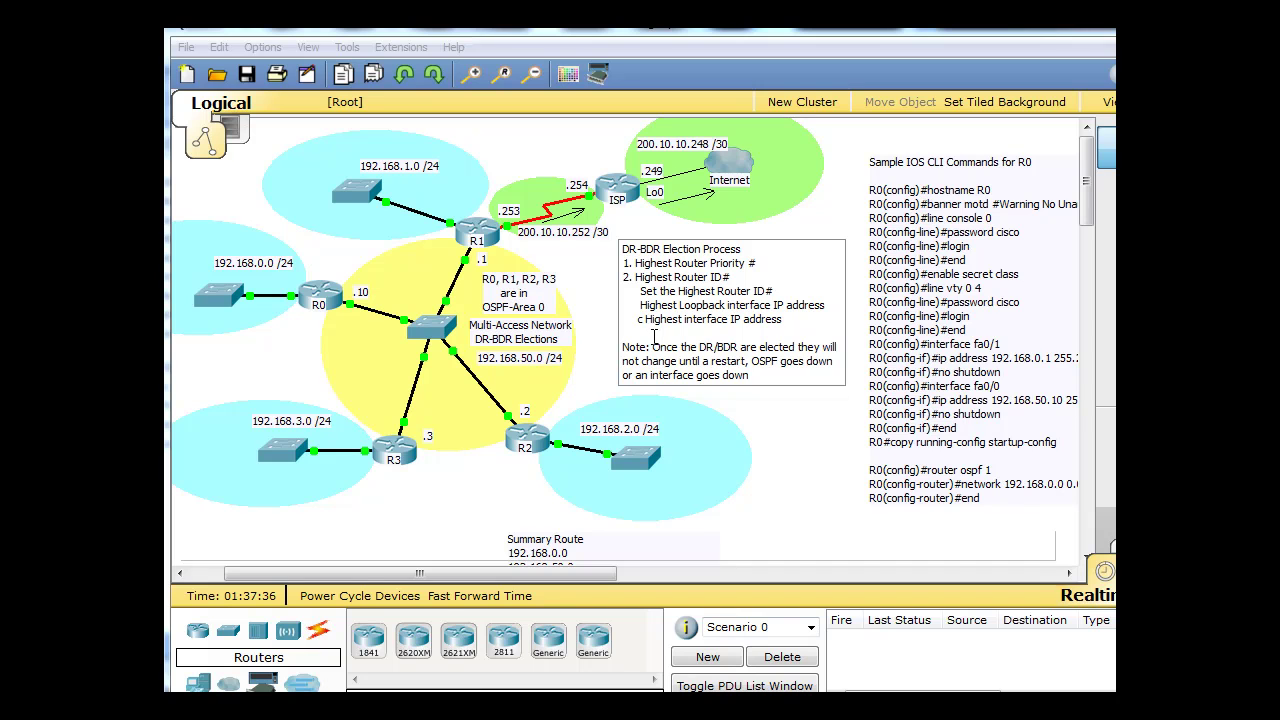
pyautogui.write('.')
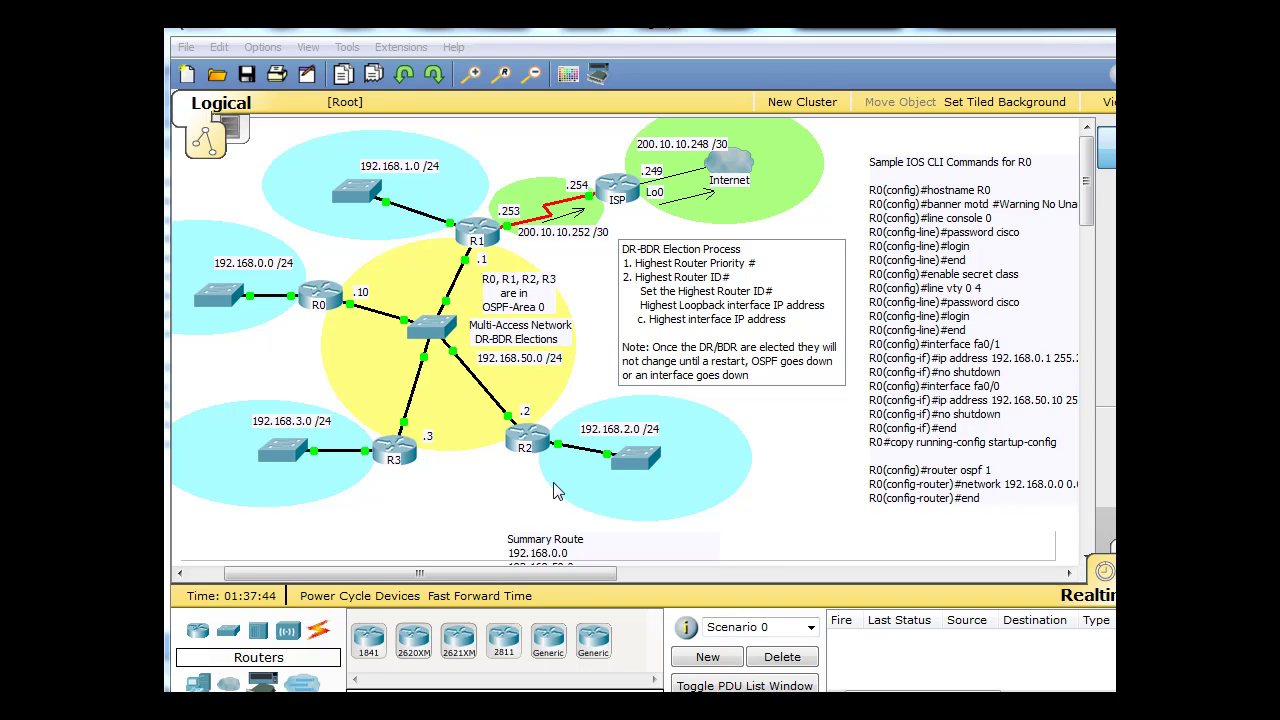
pyautogui.click(812, 432)
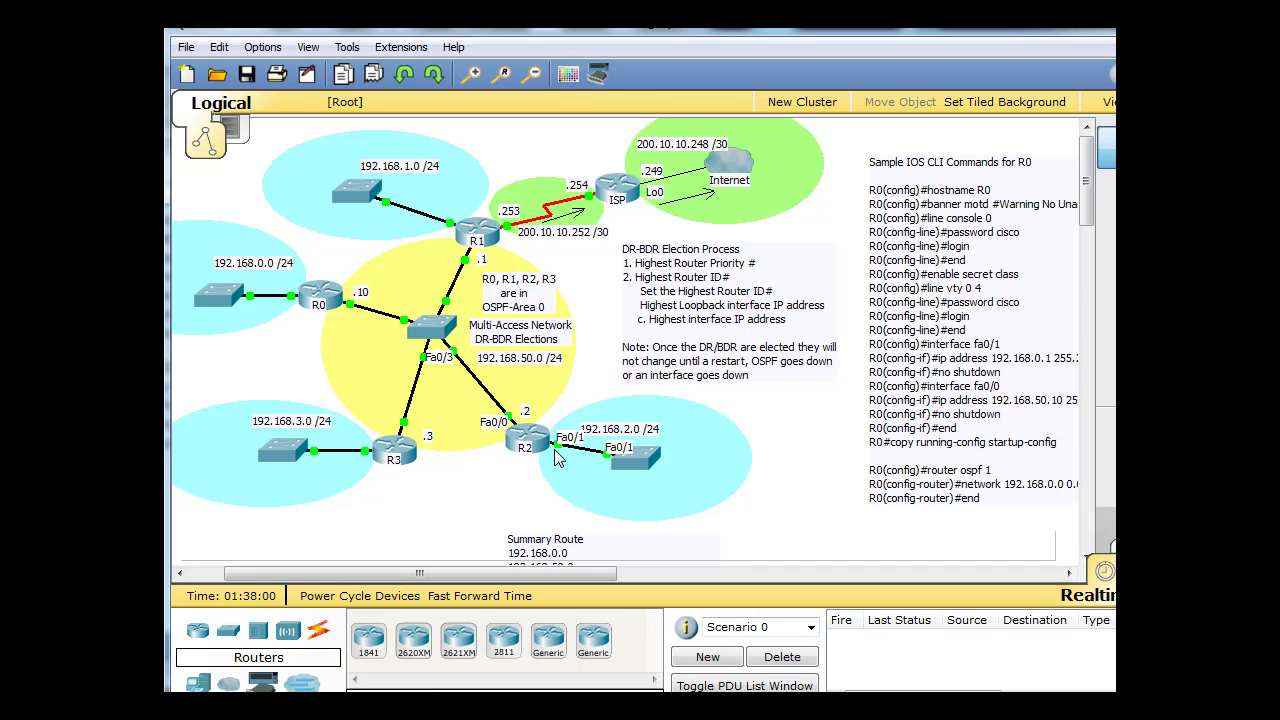
pyautogui.moveTo(518, 432)
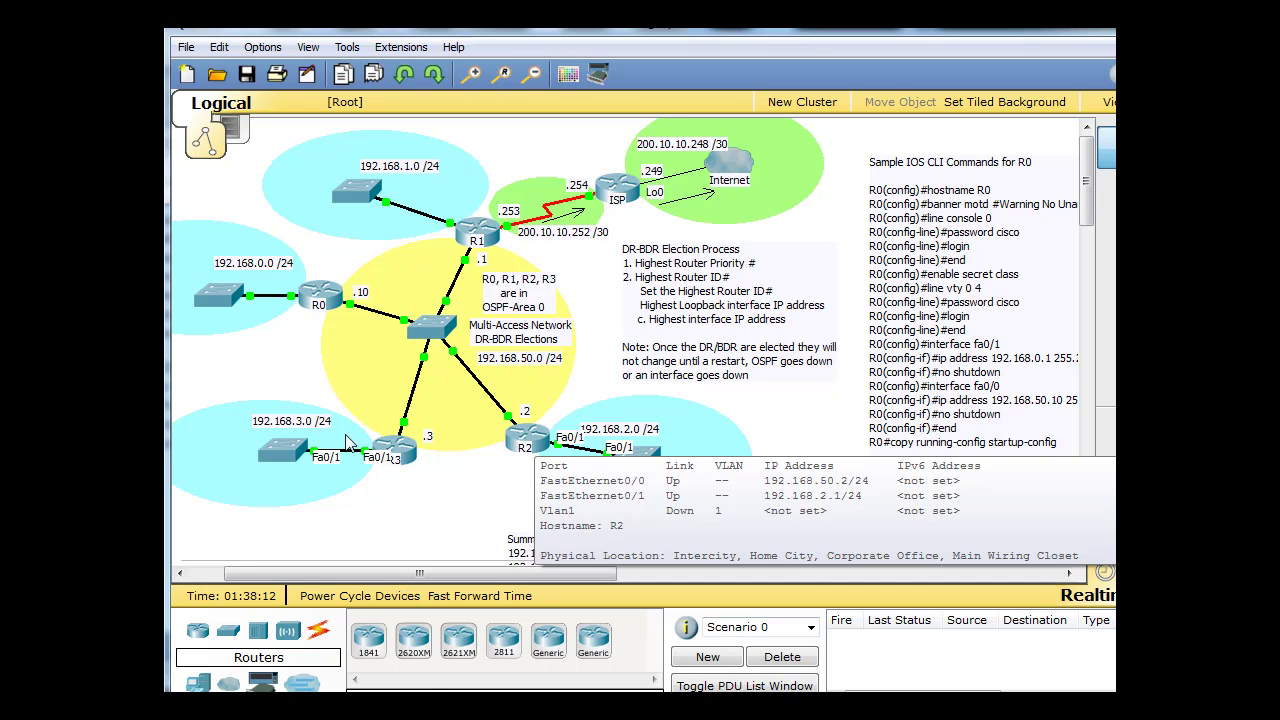
pyautogui.moveTo(405, 450)
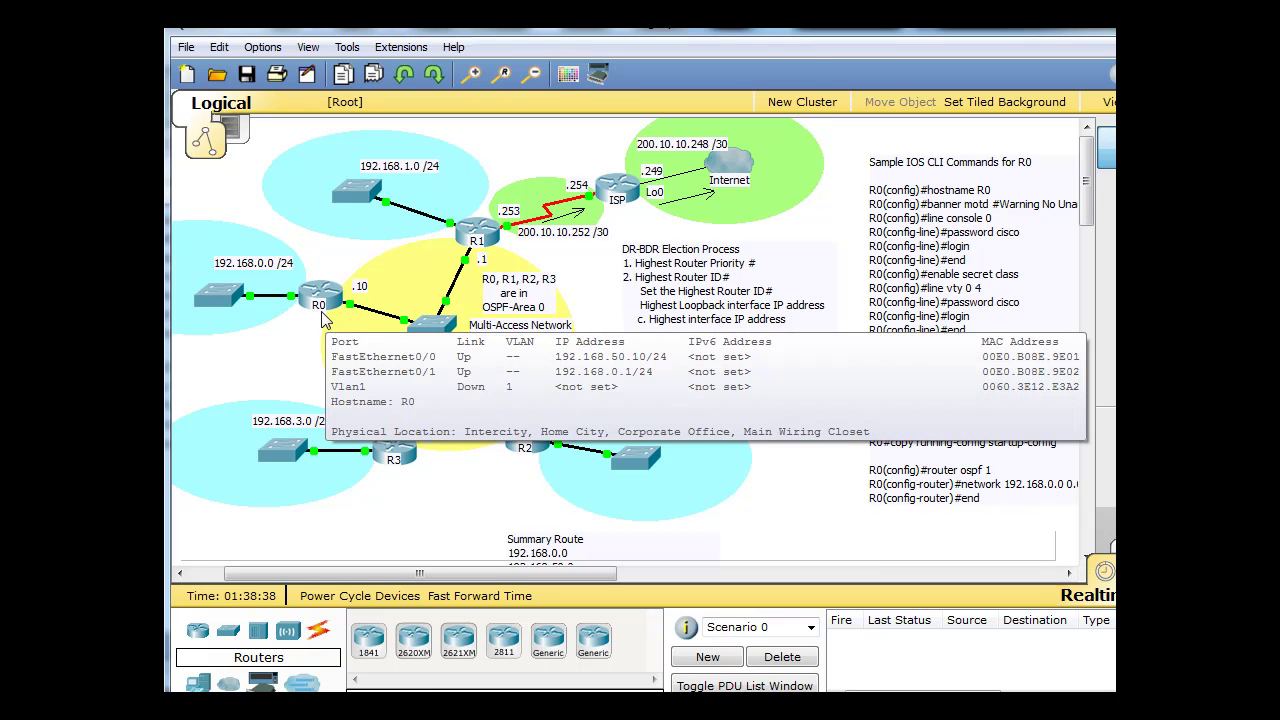
pyautogui.click(310, 314)
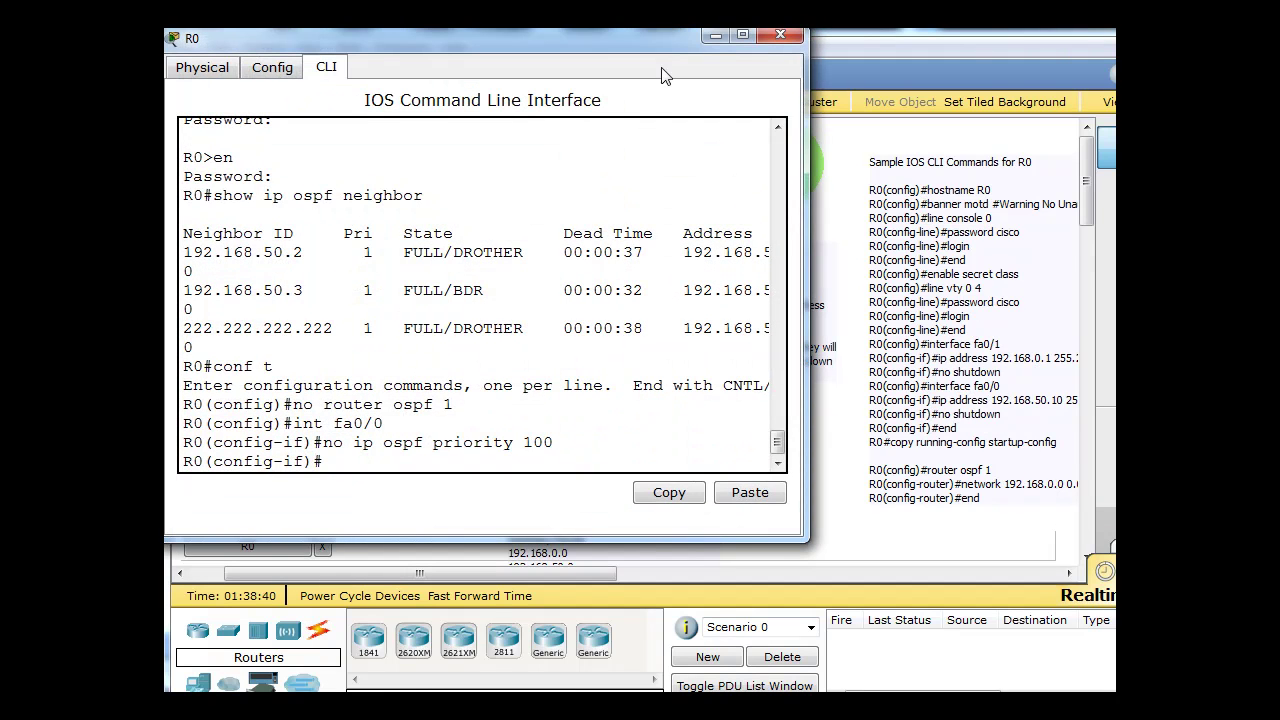
pyautogui.click(781, 36)
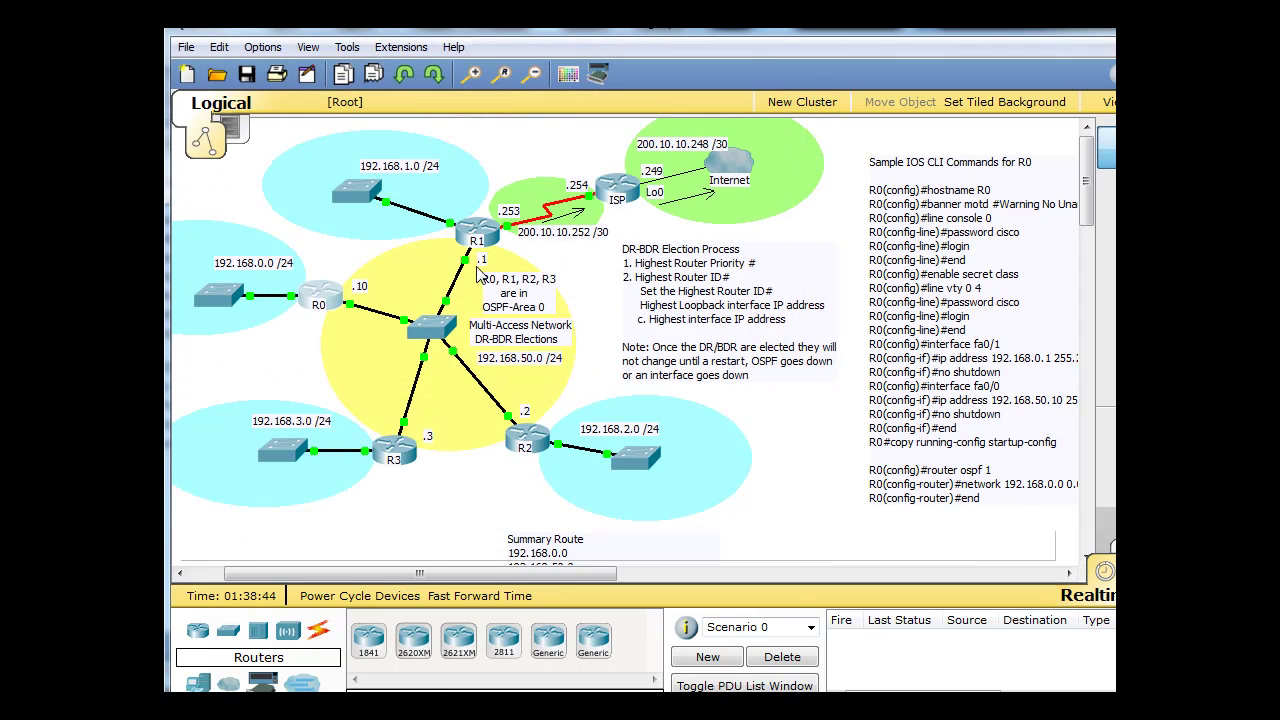
pyautogui.moveTo(480, 272)
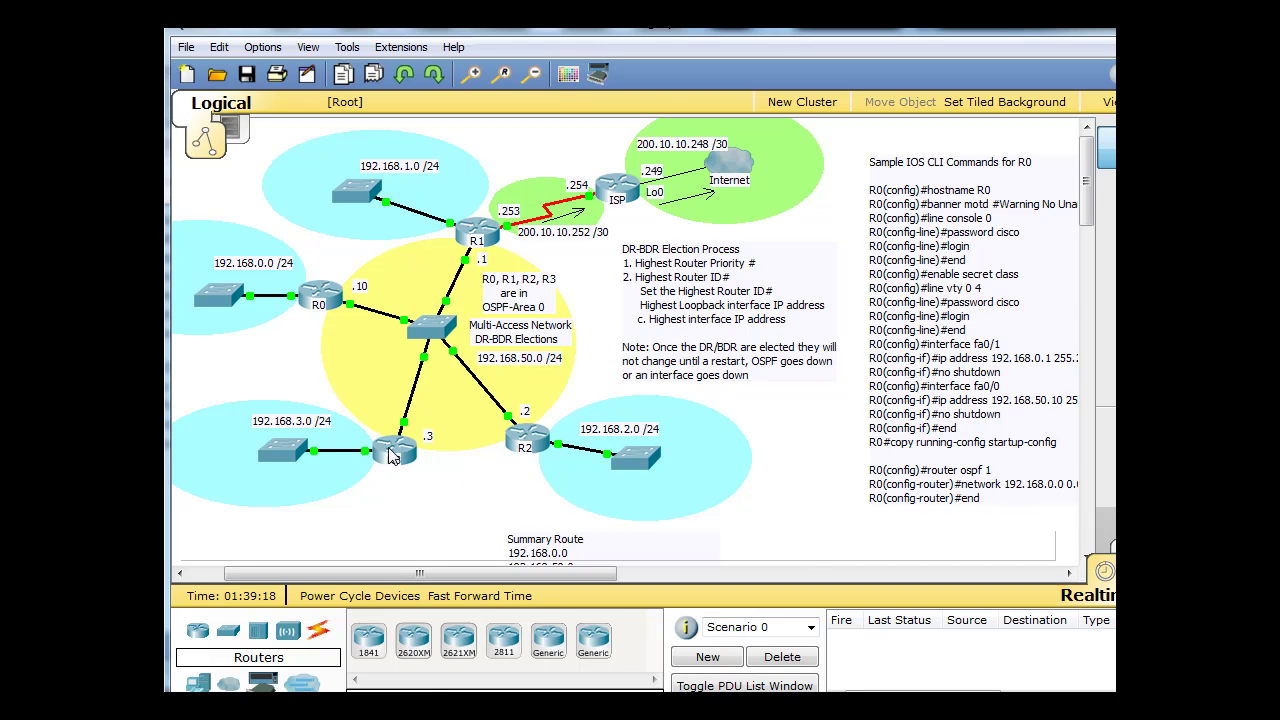
# Add 'b.' and 'a.' labels before the router ID sub-steps in the DR-BDR Election note.
pyautogui.moveTo(478, 230)
pyautogui.click(645, 309)
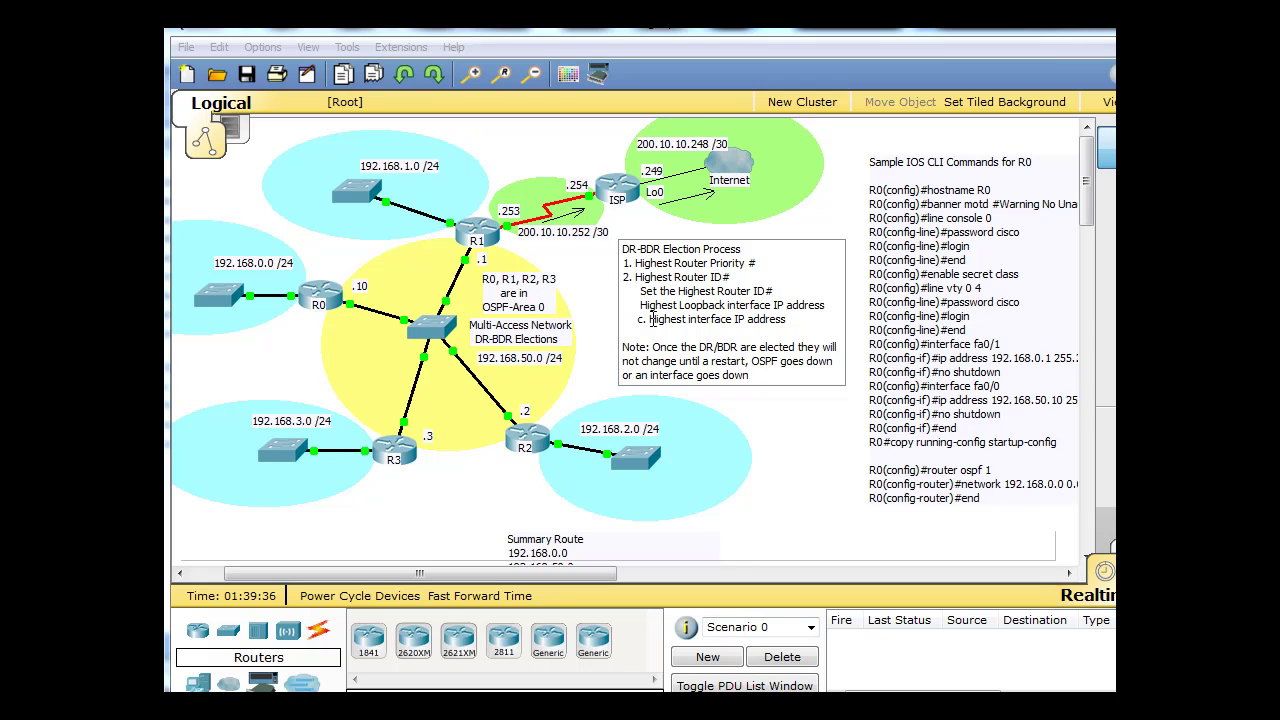
pyautogui.write('b.')
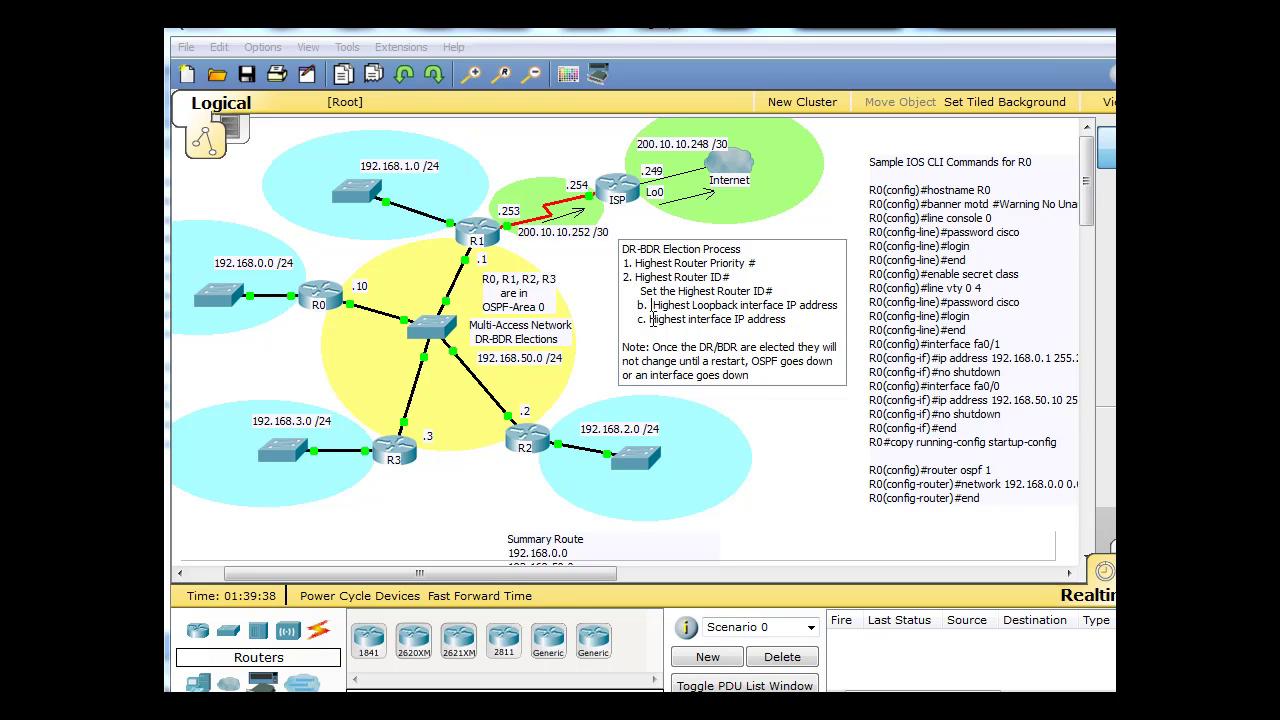
pyautogui.press('BackSpace')
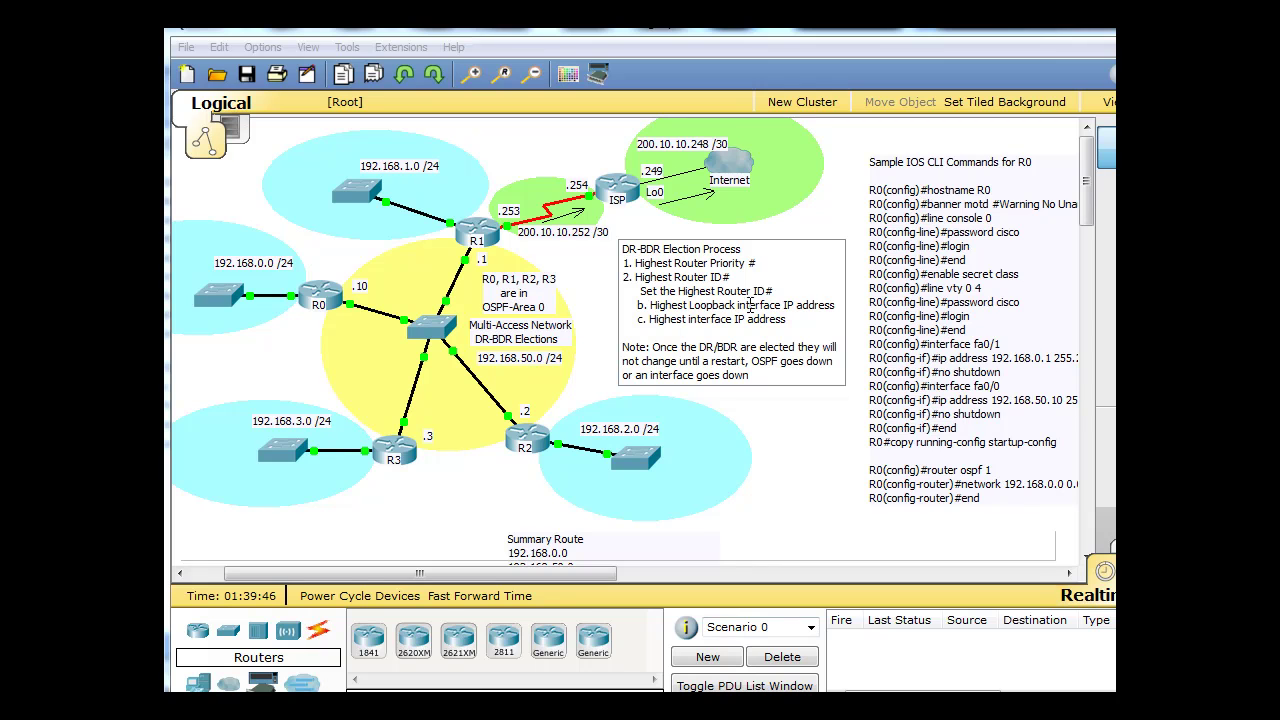
pyautogui.moveTo(694, 305); pyautogui.dragTo(777, 306)
pyautogui.click(715, 328)
pyautogui.write('a.')
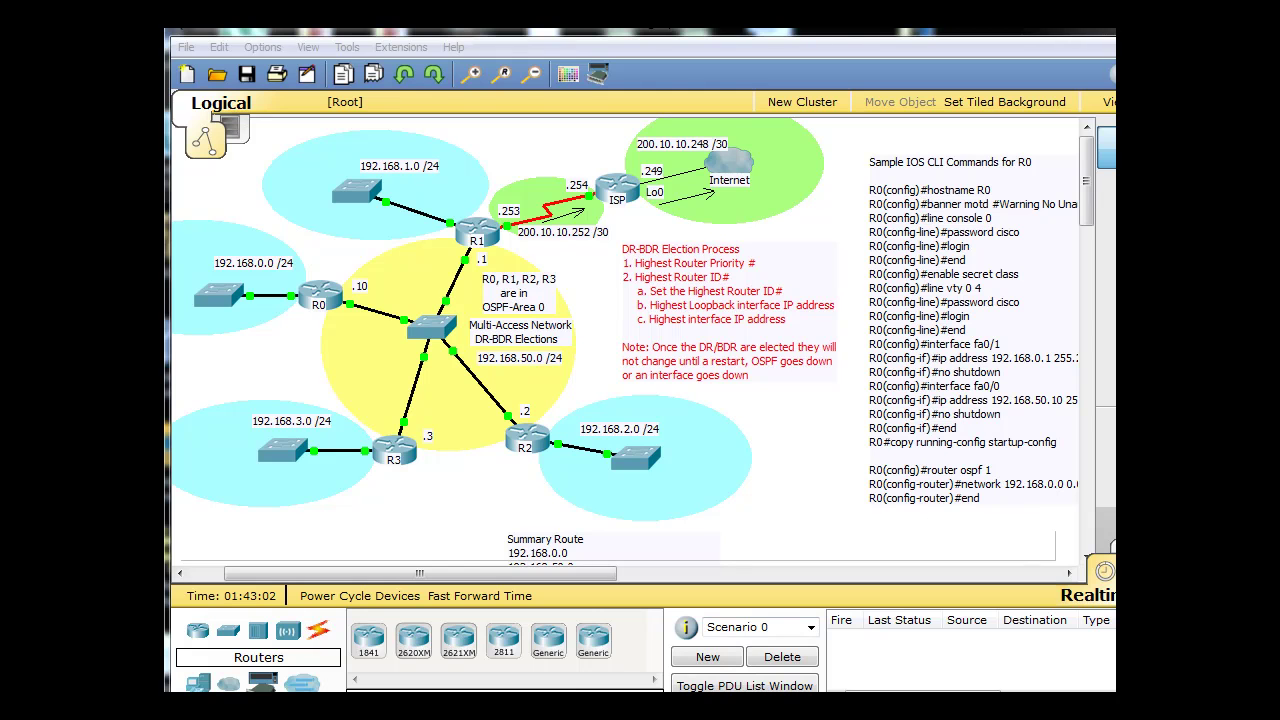
# On R2's CLI, enter global configuration and start OSPF process 1.
pyautogui.click(543, 433)
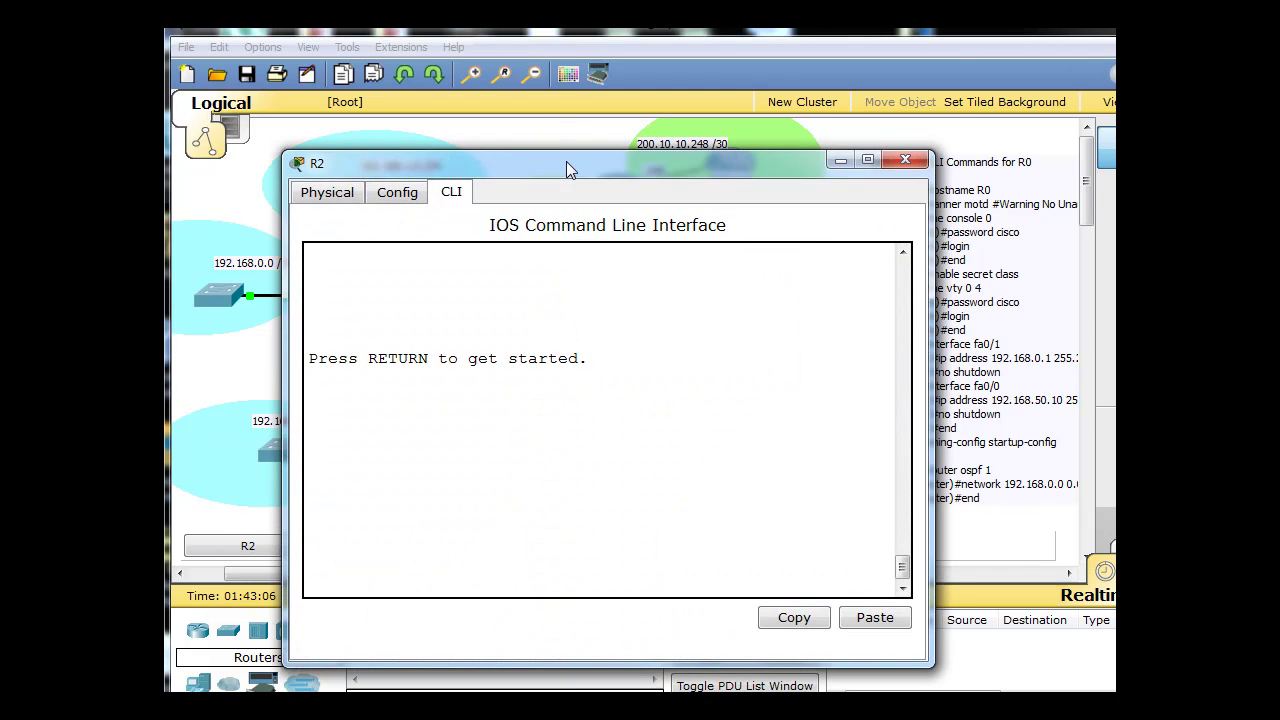
pyautogui.moveTo(566, 164); pyautogui.dragTo(594, 92)
pyautogui.press('Return')
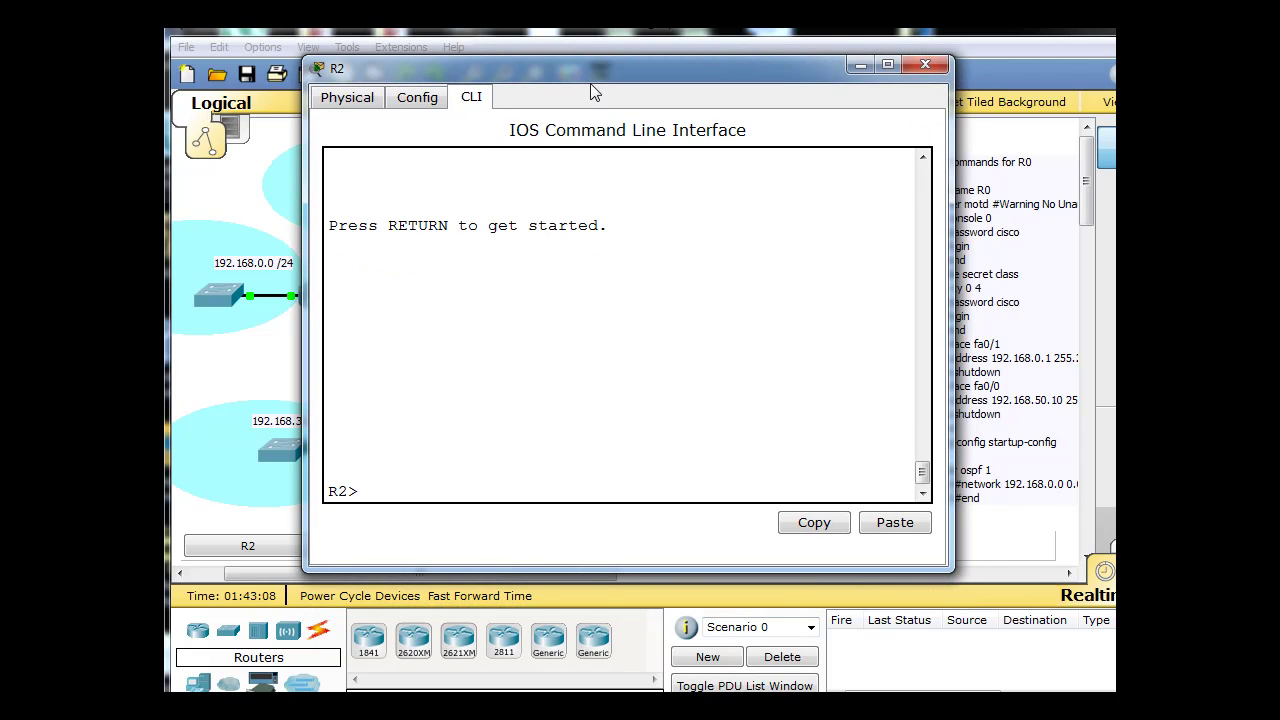
pyautogui.write('en')
pyautogui.press('Return')
pyautogui.write('conf t')
pyautogui.press('Return')
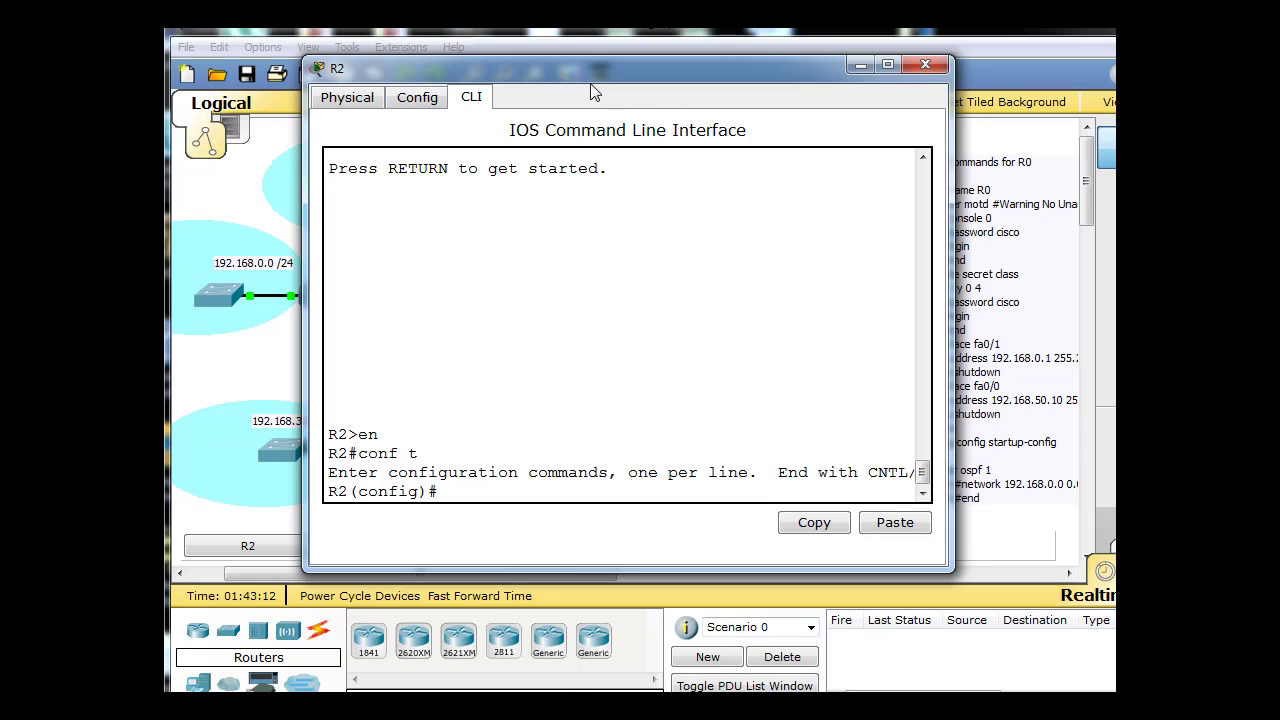
pyautogui.write('router ospf 1')
pyautogui.press('Return')
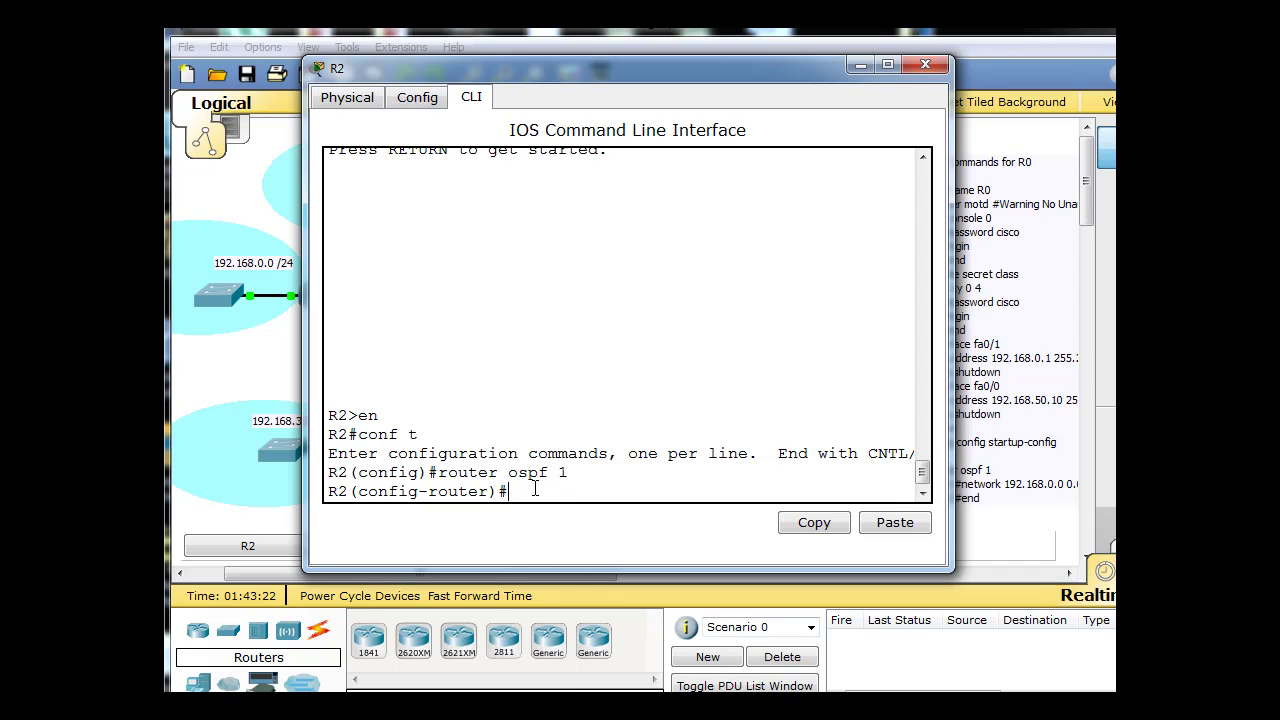
# Advertise 192.168.2.0 and 192.168.50.0 with wildcard 0.0.0.255 in area 0, then hide the console.
pyautogui.write('network 192.168.2.0')
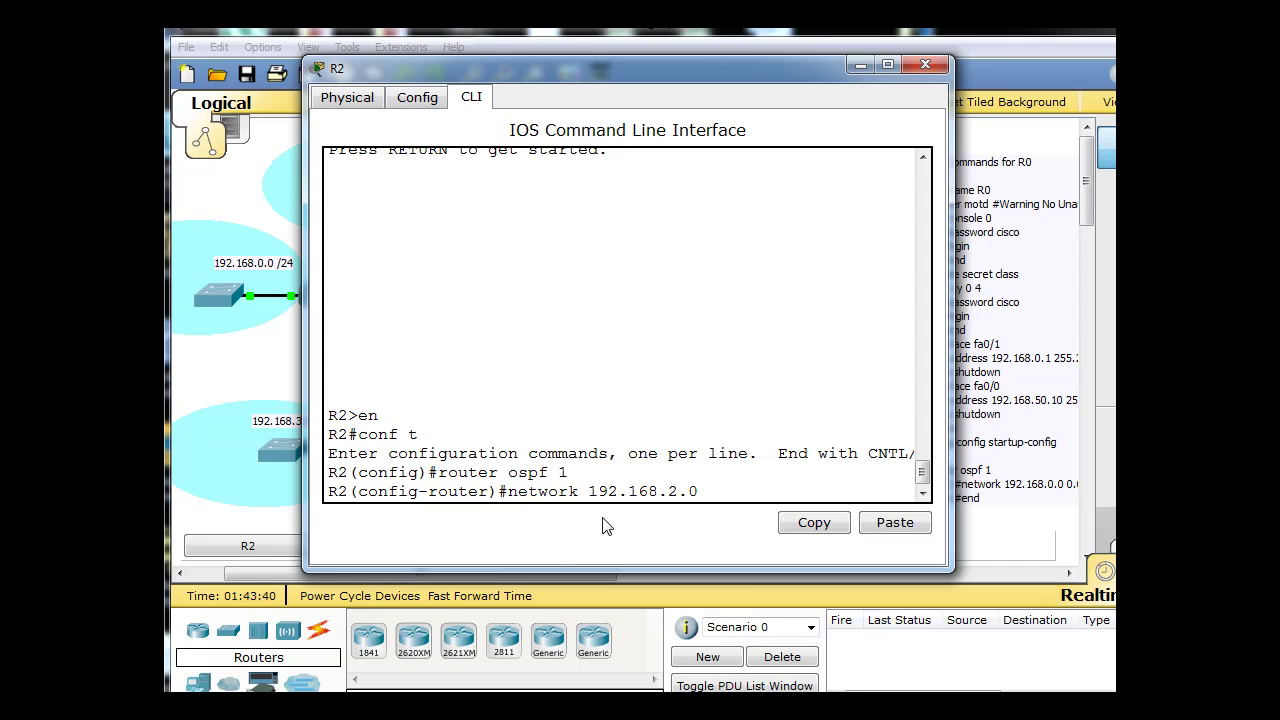
pyautogui.write(' 0.0.0.255 a')
pyautogui.write('rea 0')
pyautogui.press('Return')
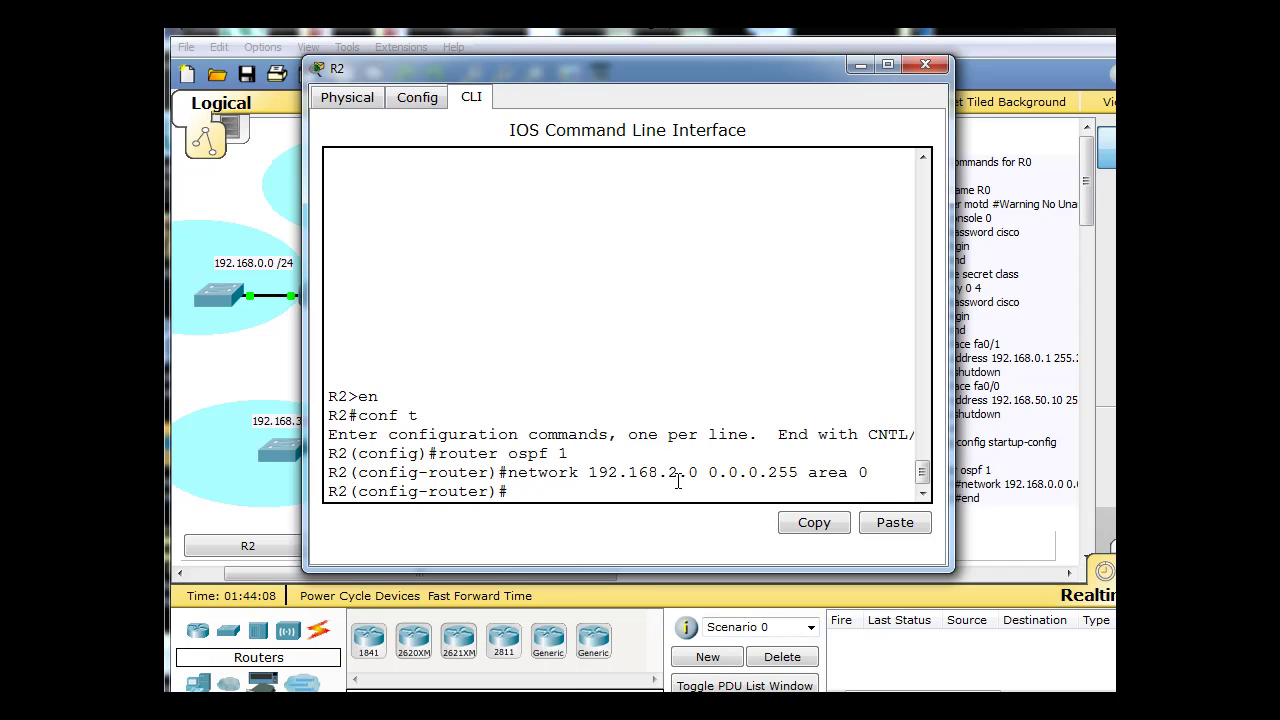
pyautogui.moveTo(748, 71); pyautogui.dragTo(728, 590)
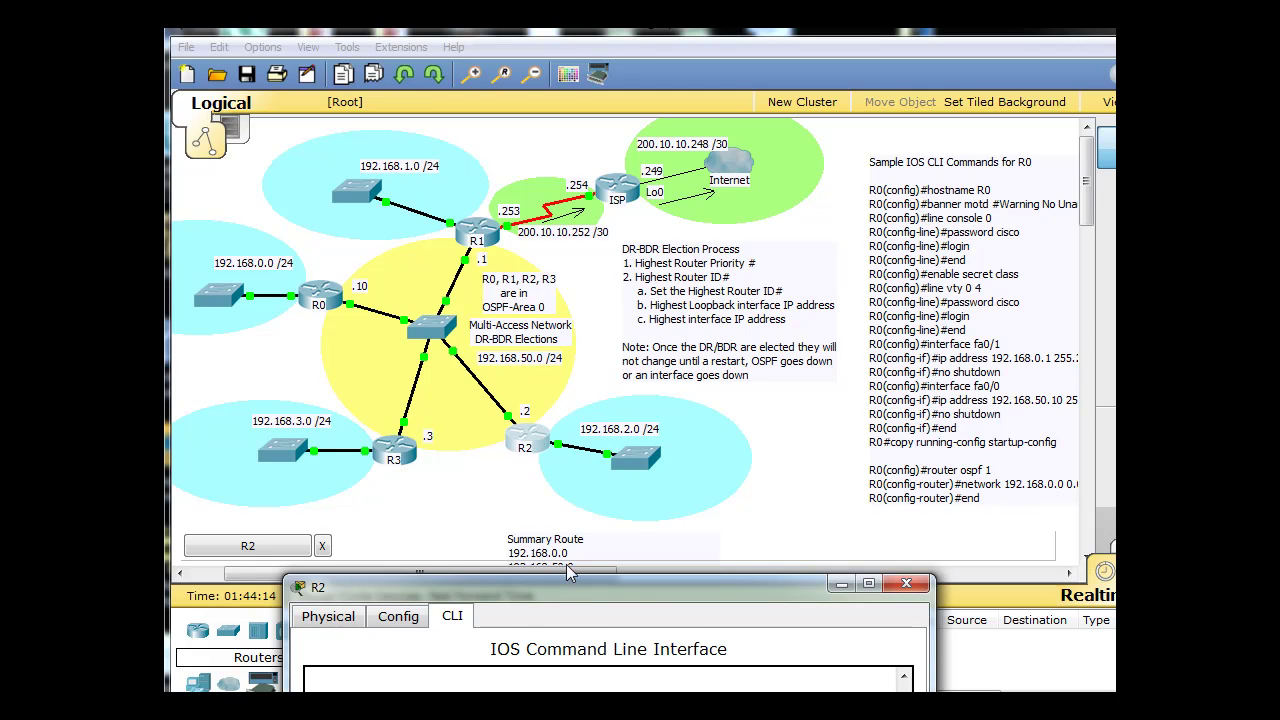
pyautogui.moveTo(575, 590); pyautogui.dragTo(633, 109)
pyautogui.press('Up')
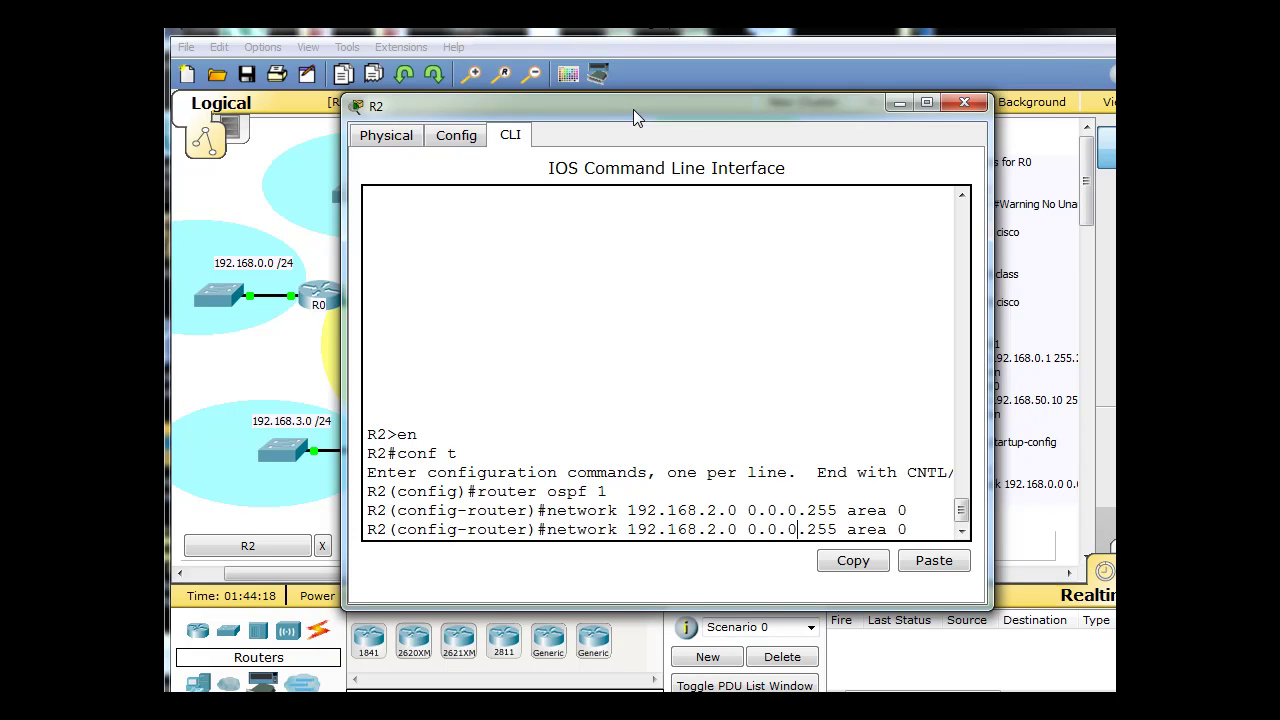
pyautogui.press('BackSpace')
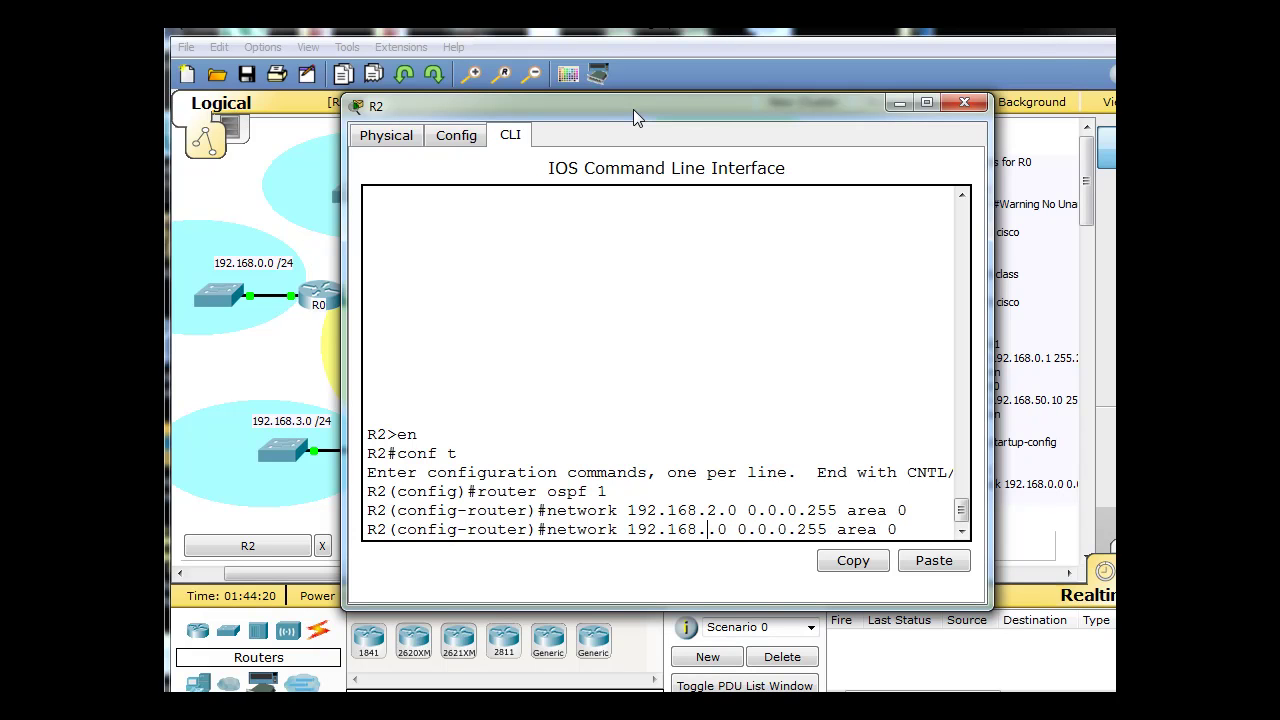
pyautogui.write('50')
pyautogui.press('Return')
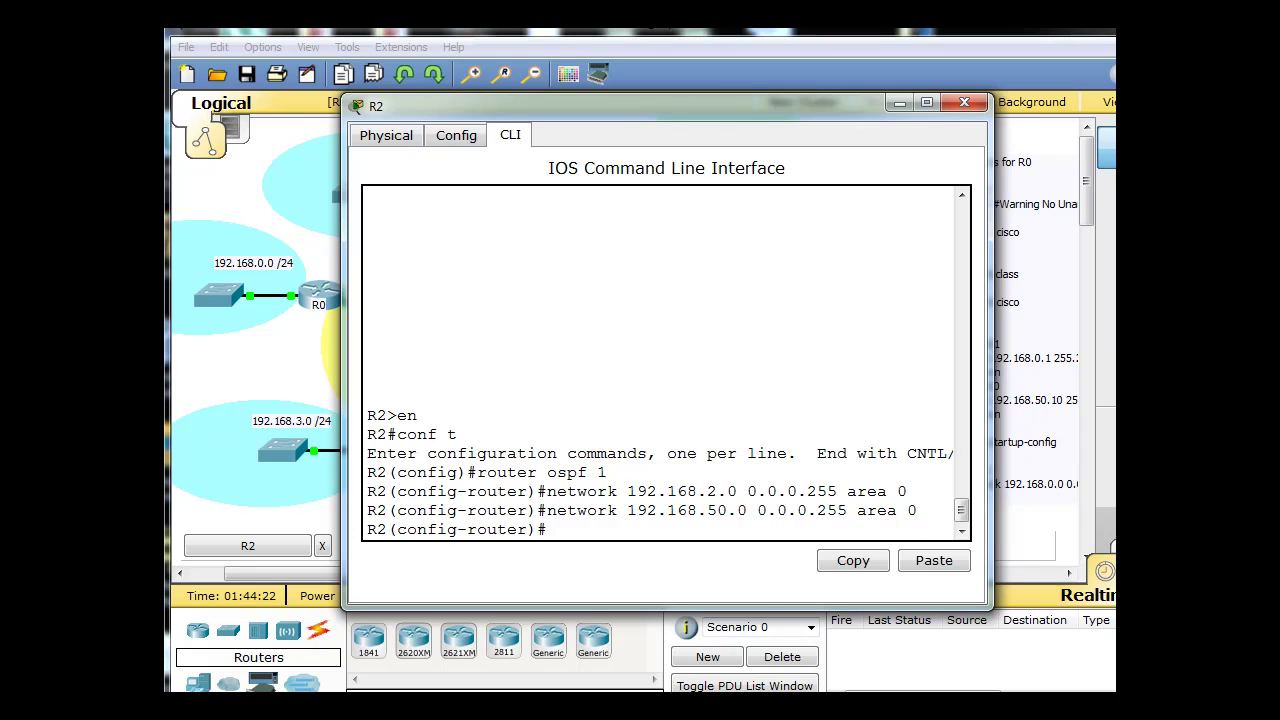
pyautogui.moveTo(732, 103); pyautogui.dragTo(713, 64)
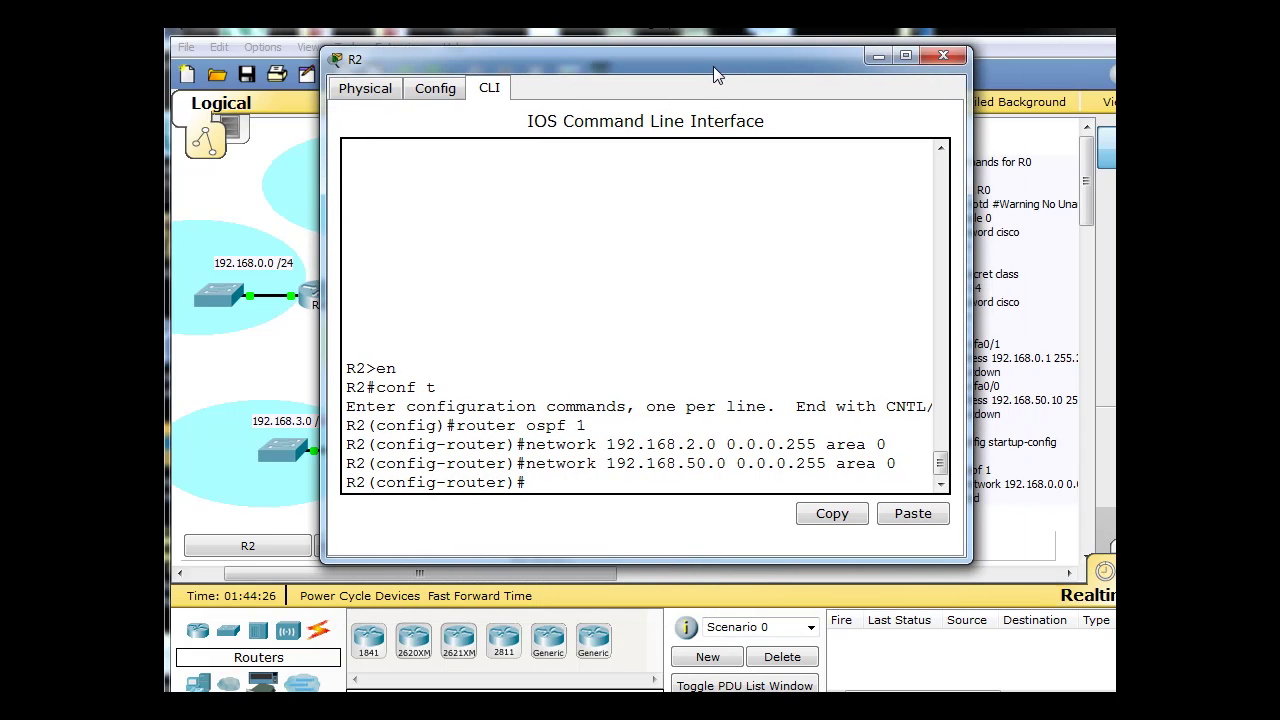
pyautogui.click(877, 57)
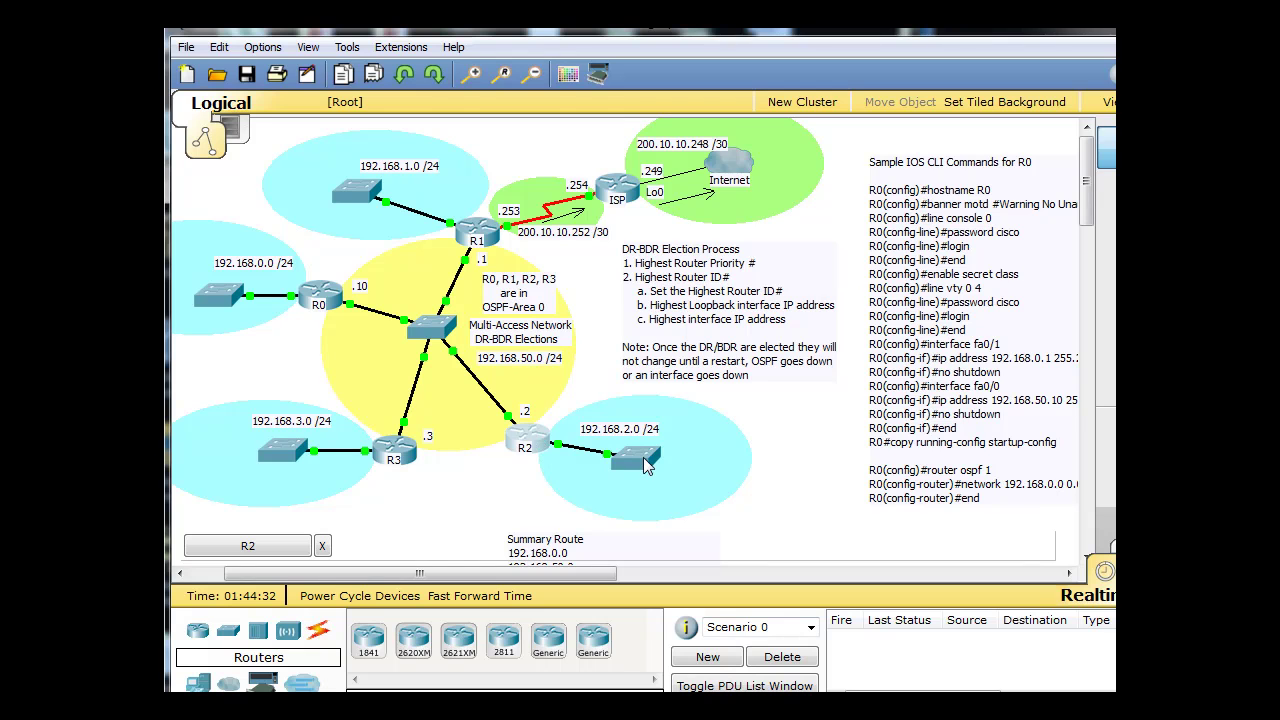
pyautogui.moveTo(647, 465)
pyautogui.moveTo(550, 455)
# Make R2's fa0/1 a passive OSPF interface, exit with end, and close R2's console.
pyautogui.click(548, 436)
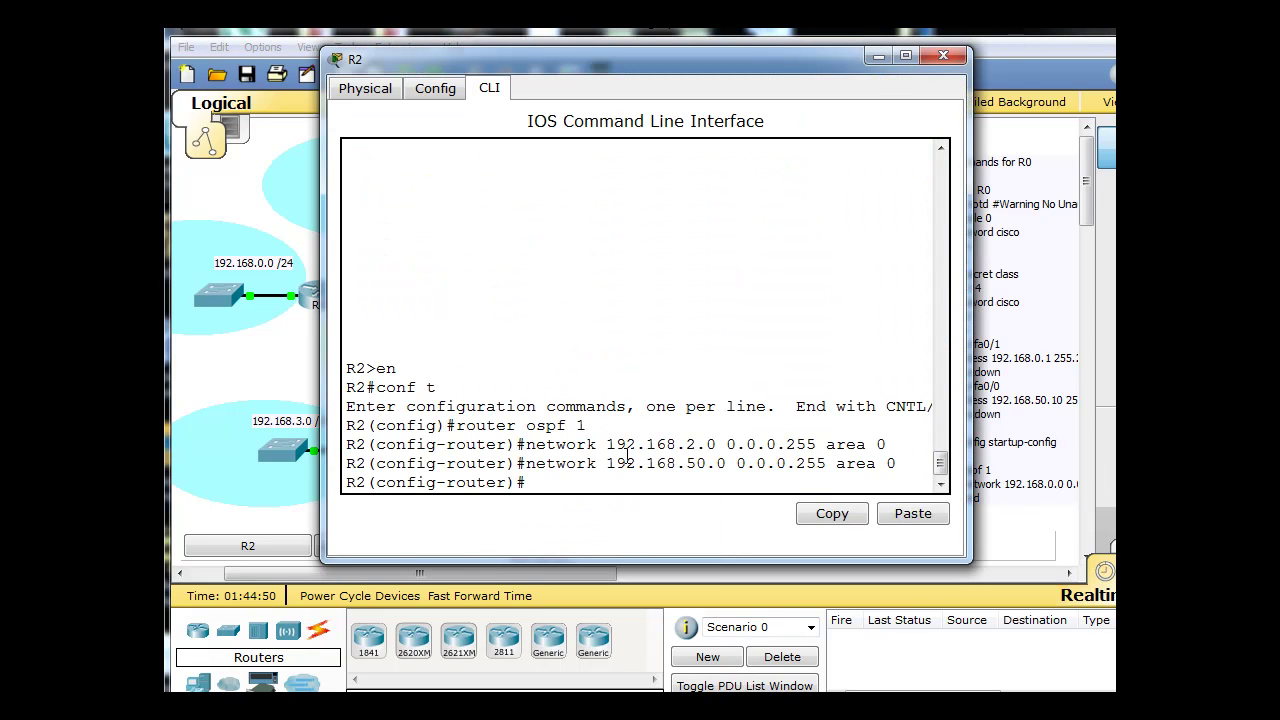
pyautogui.write('?')
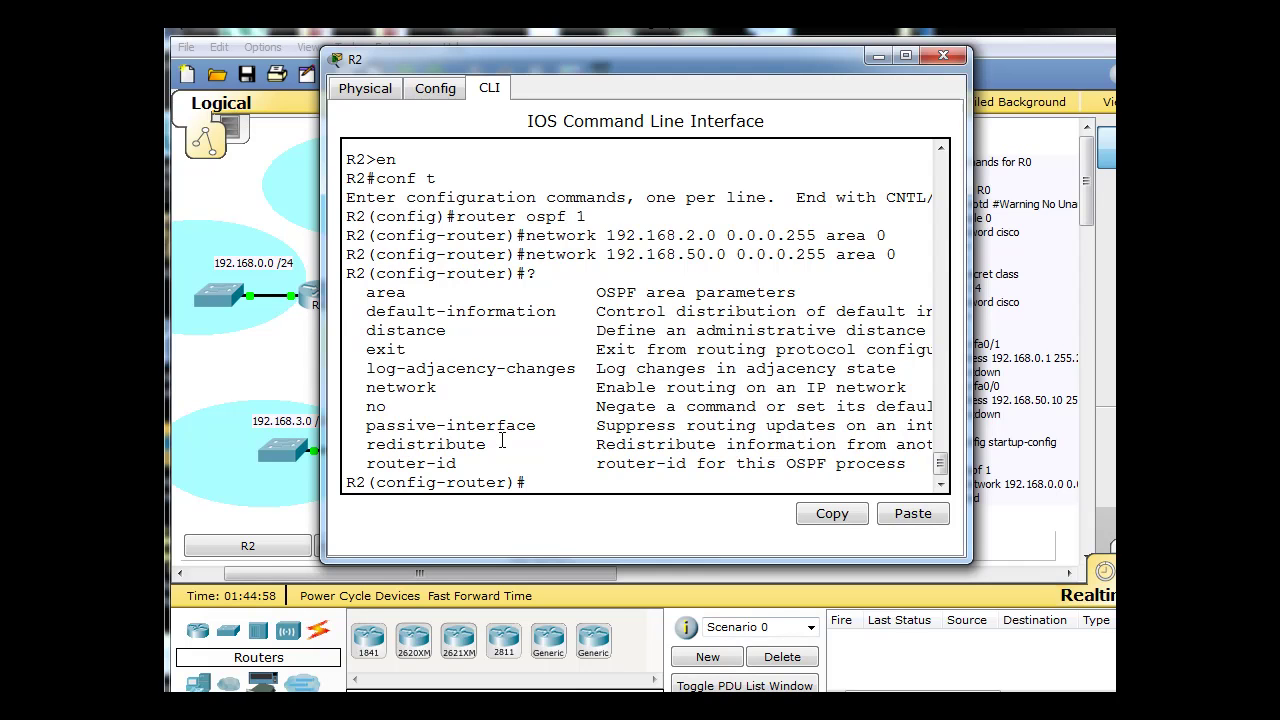
pyautogui.write('pass')
pyautogui.press('Tab')
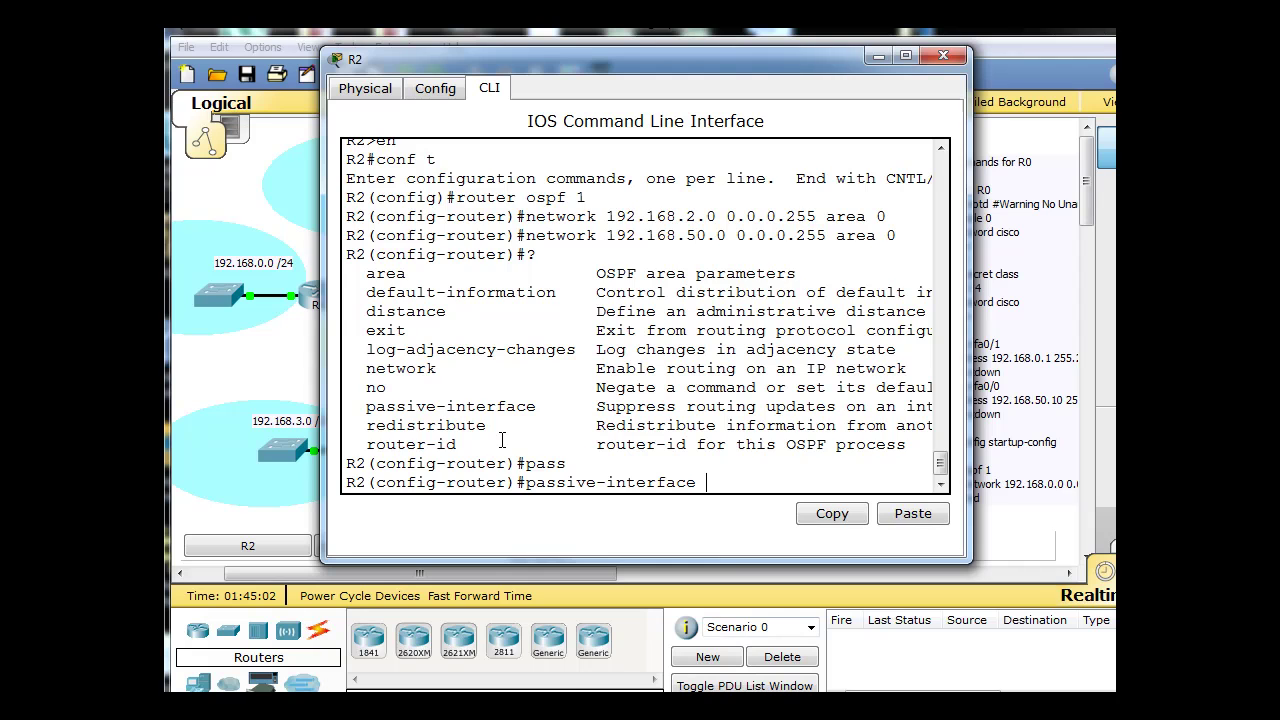
pyautogui.write('?')
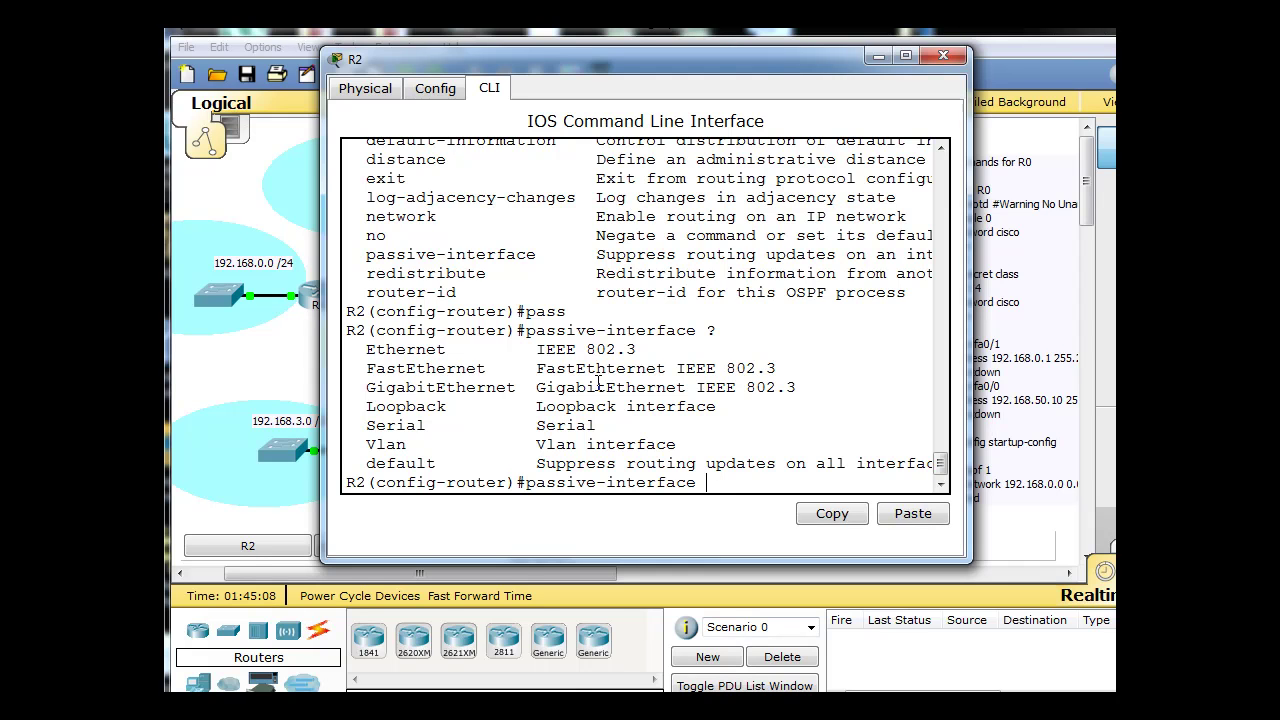
pyautogui.write('fa0/1')
pyautogui.press('Return')
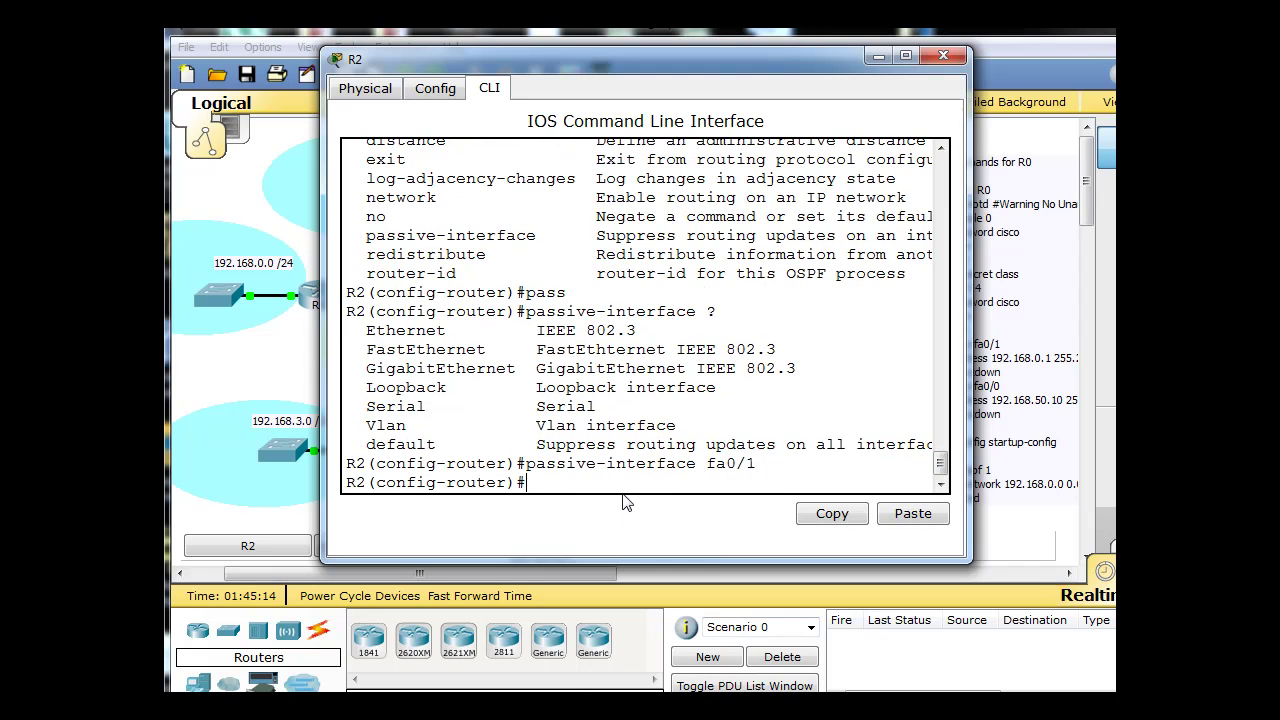
pyautogui.write('end')
pyautogui.press('Return')
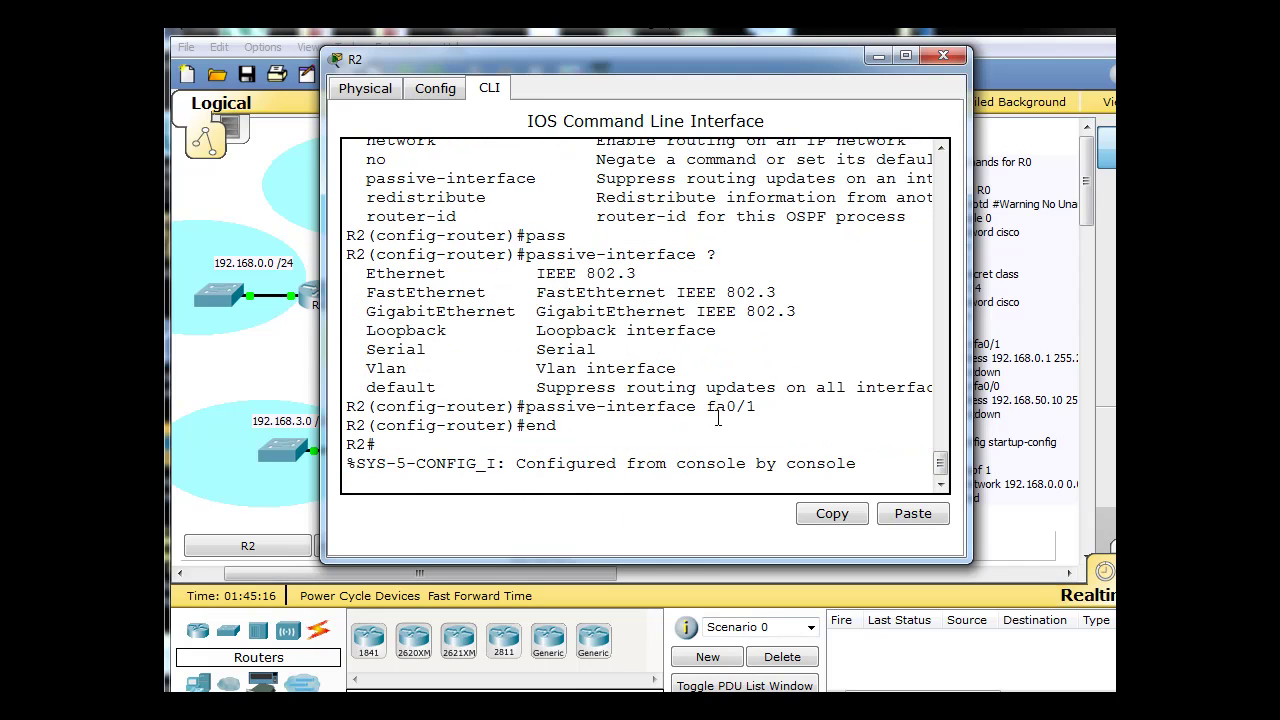
pyautogui.click(941, 57)
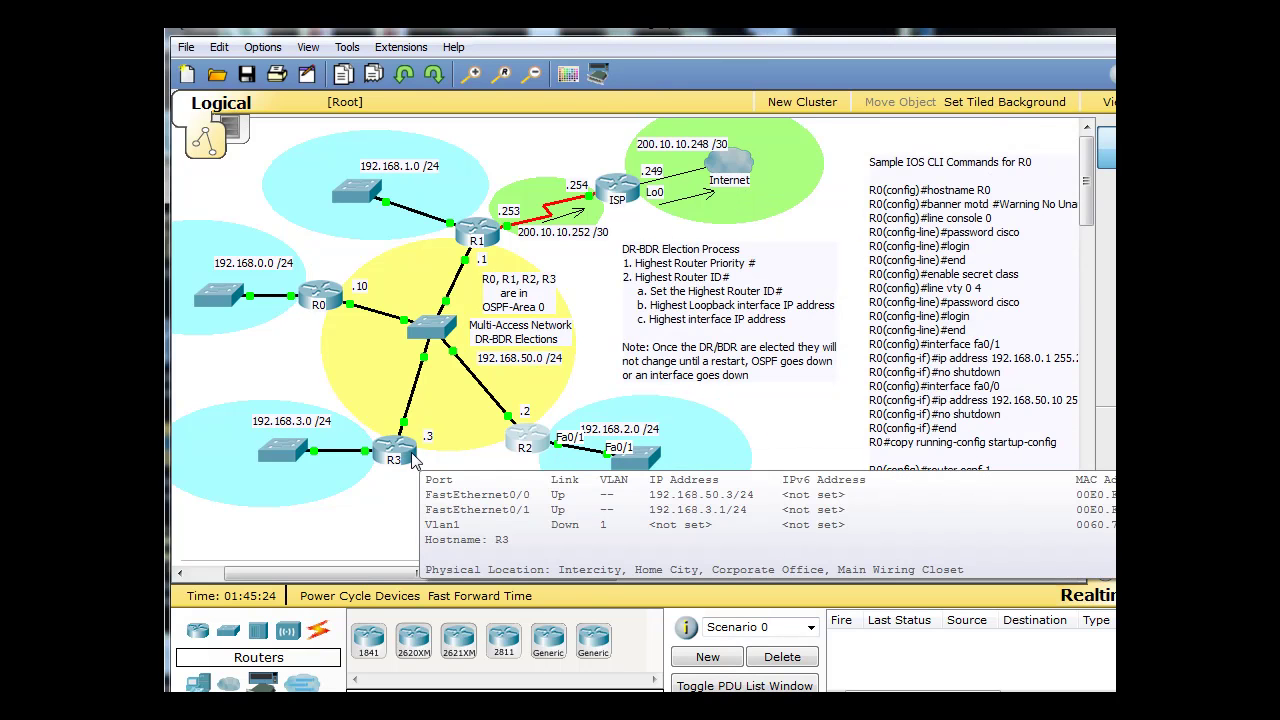
# On R3's CLI, enter global configuration and start OSPF process 1.
pyautogui.click(413, 460)
pyautogui.moveTo(478, 40); pyautogui.dragTo(665, 53)
pyautogui.press('Return')
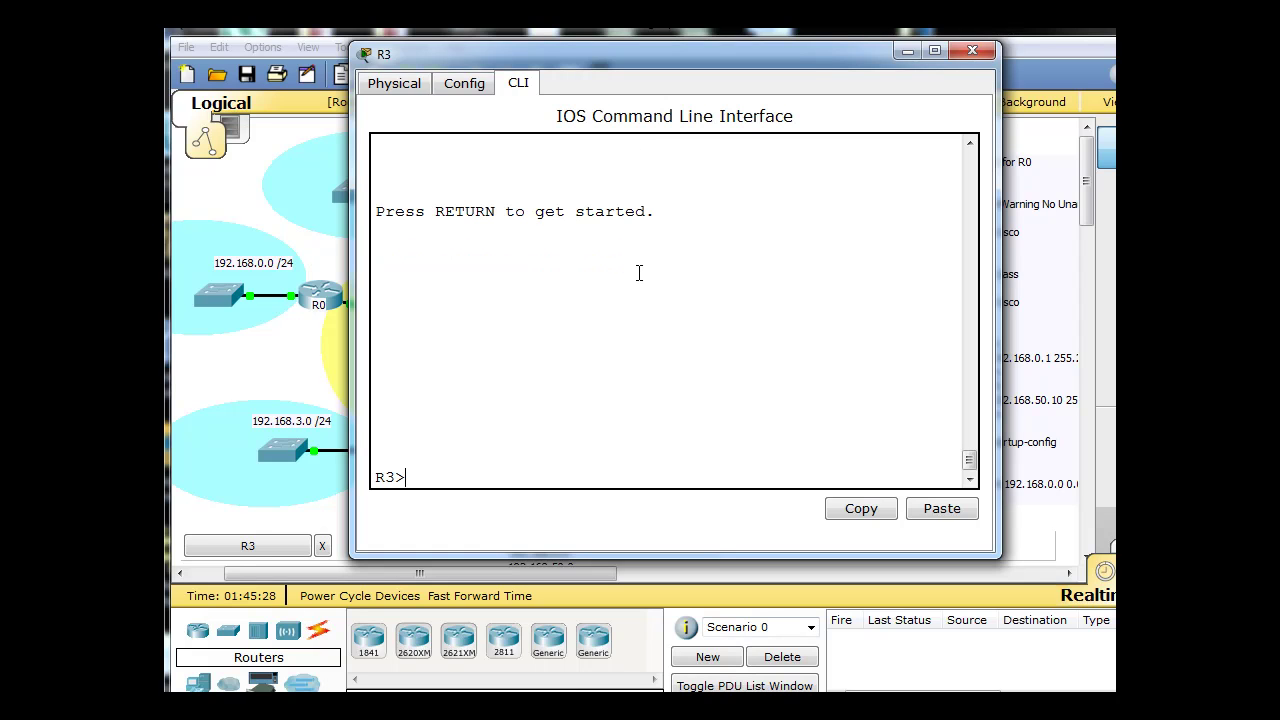
pyautogui.write('en')
pyautogui.press('Return')
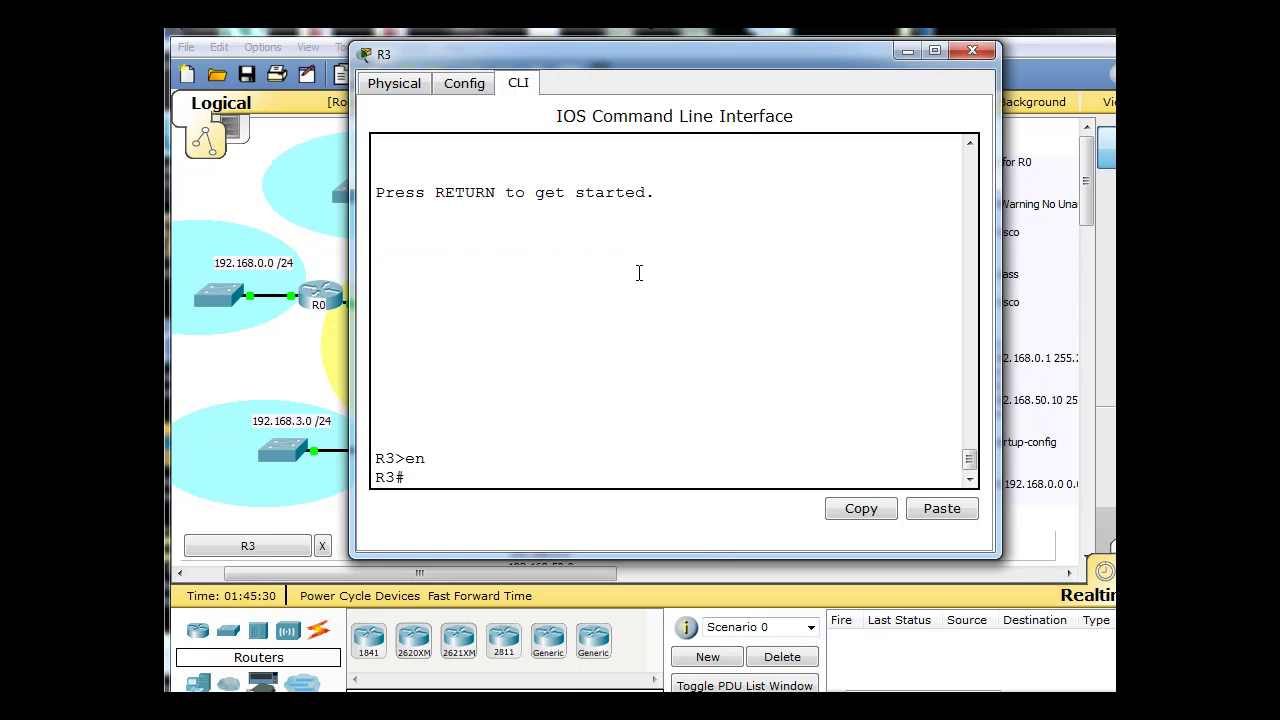
pyautogui.write('conf t')
pyautogui.press('Return')
pyautogui.write('router ')
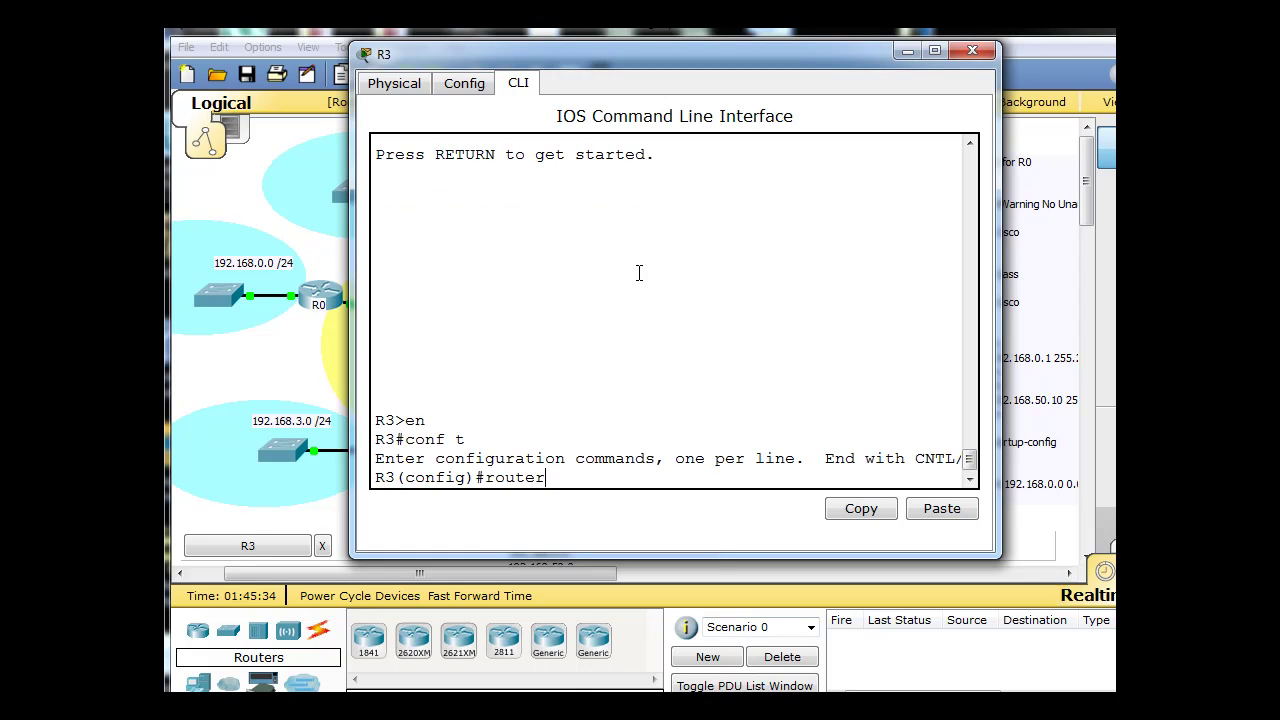
pyautogui.write('ospf 1')
pyautogui.press('Return')
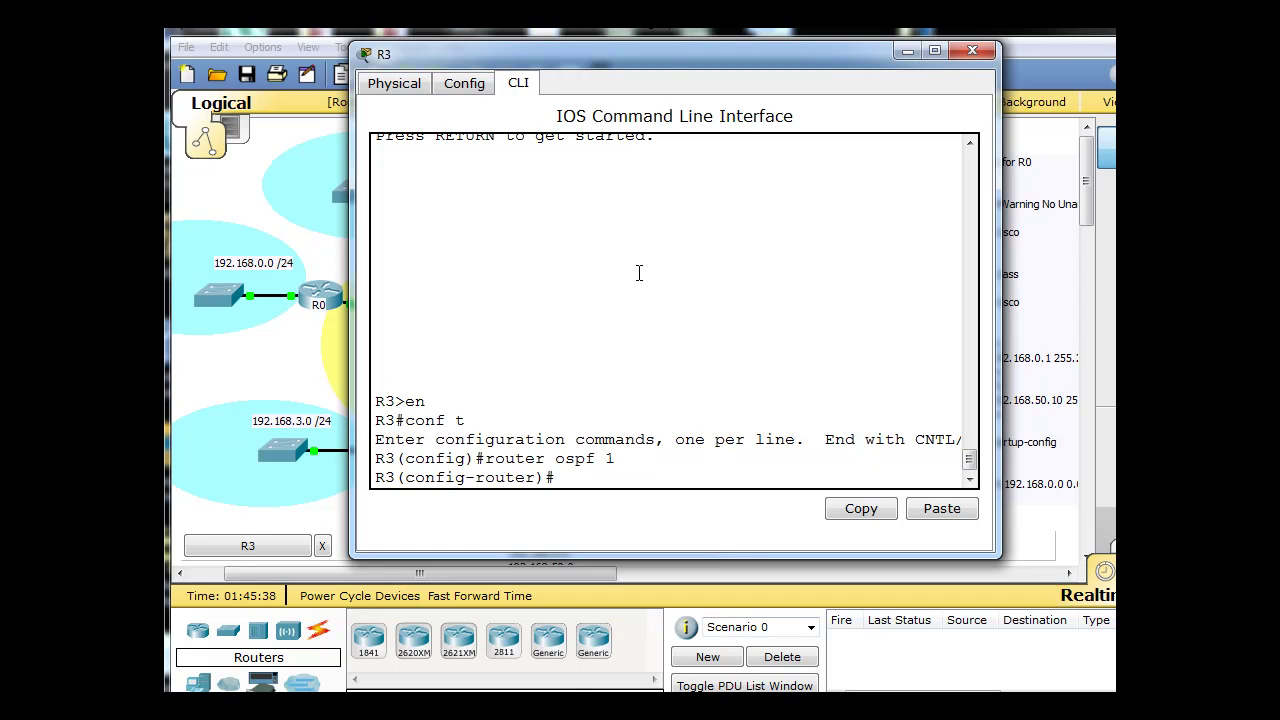
# Type the statement network 192.168.50.0 0.0.0.255 area 0 on R3 without entering it.
pyautogui.write('netowork 192.168')
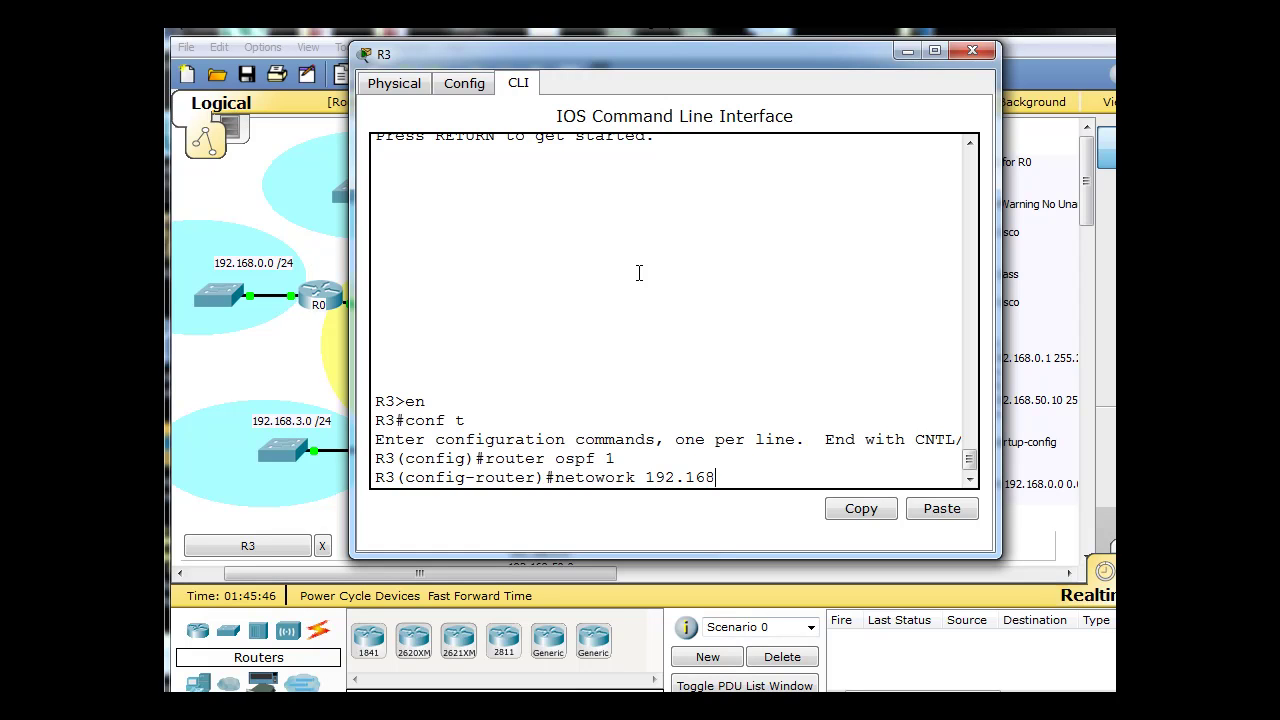
pyautogui.write('.50.0 0.0.0.255')
pyautogui.write('area 0')
pyautogui.moveTo(995, 550); pyautogui.dragTo(1063, 572)
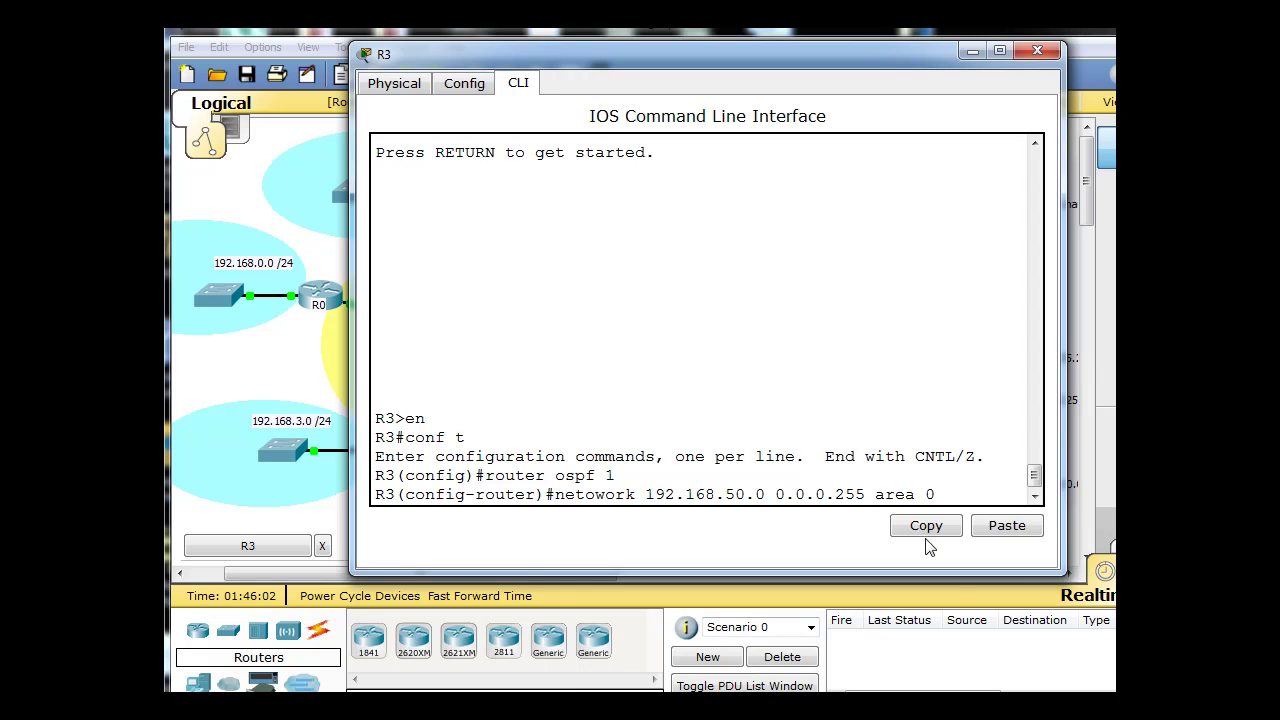
# Fix the misspelled network keyword and enter network 192.168.50.0 0.0.0.255 area 0.
pyautogui.press('Return')
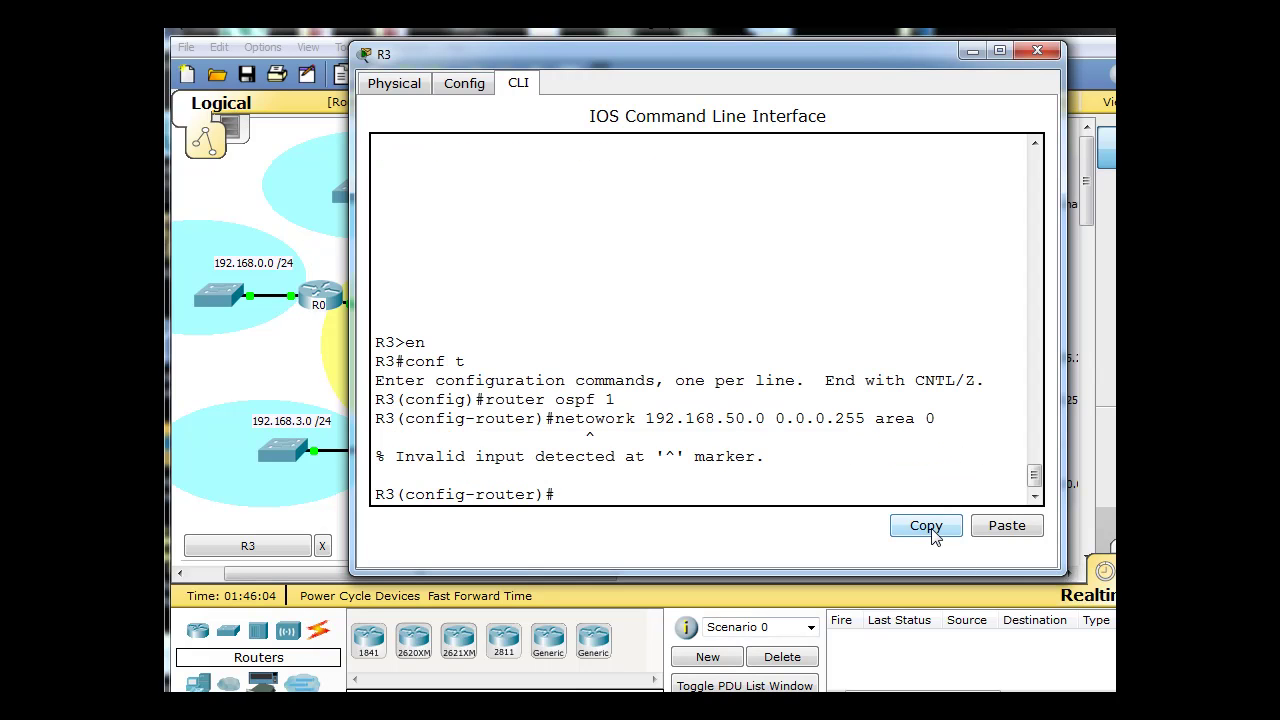
pyautogui.press('Up')
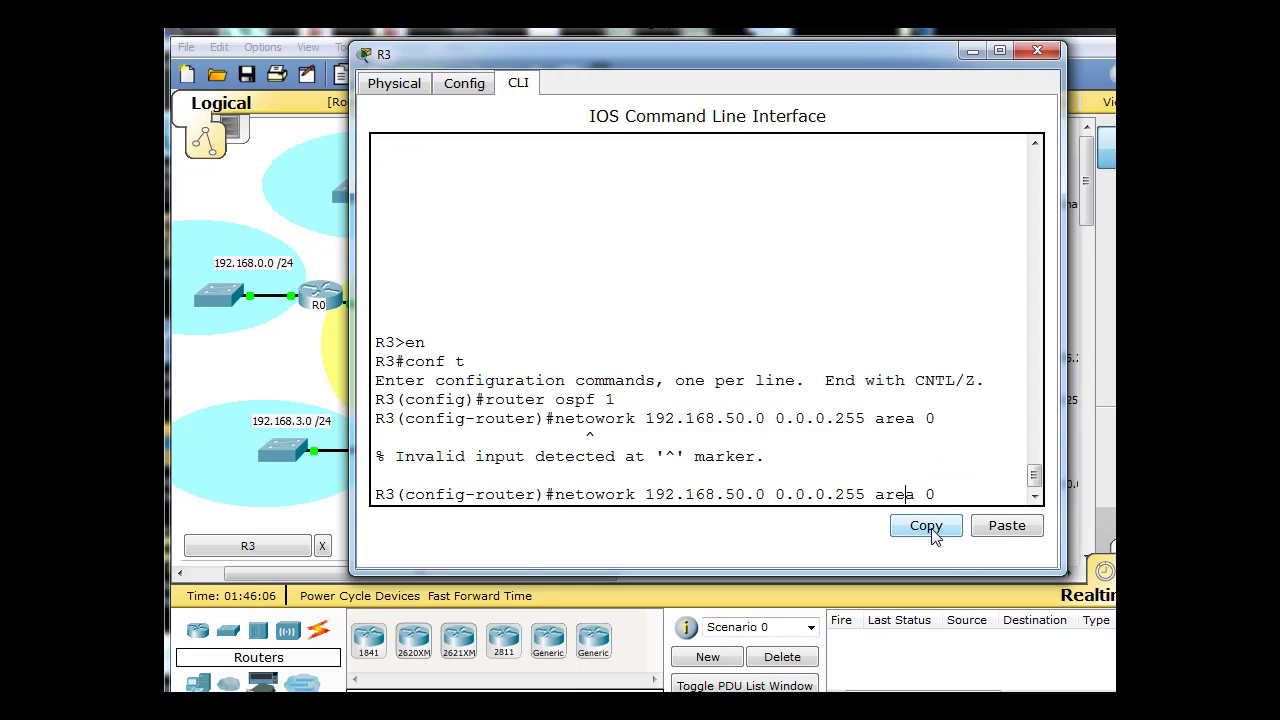
pyautogui.press('Left')
pyautogui.press('Left')
pyautogui.press('Left')
pyautogui.press('Left')
pyautogui.press('Left')
pyautogui.press('Left')
pyautogui.press('Left')
pyautogui.press('Left')
pyautogui.press('Left')
pyautogui.press('Left')
pyautogui.press('Left')
pyautogui.press('Left')
pyautogui.press('Left')
pyautogui.press('Left')
pyautogui.press('Left')
pyautogui.press('Left')
pyautogui.press('Left')
pyautogui.press('Left')
pyautogui.press('Left')
pyautogui.press('Left')
pyautogui.press('BackSpace')
pyautogui.press('Return')
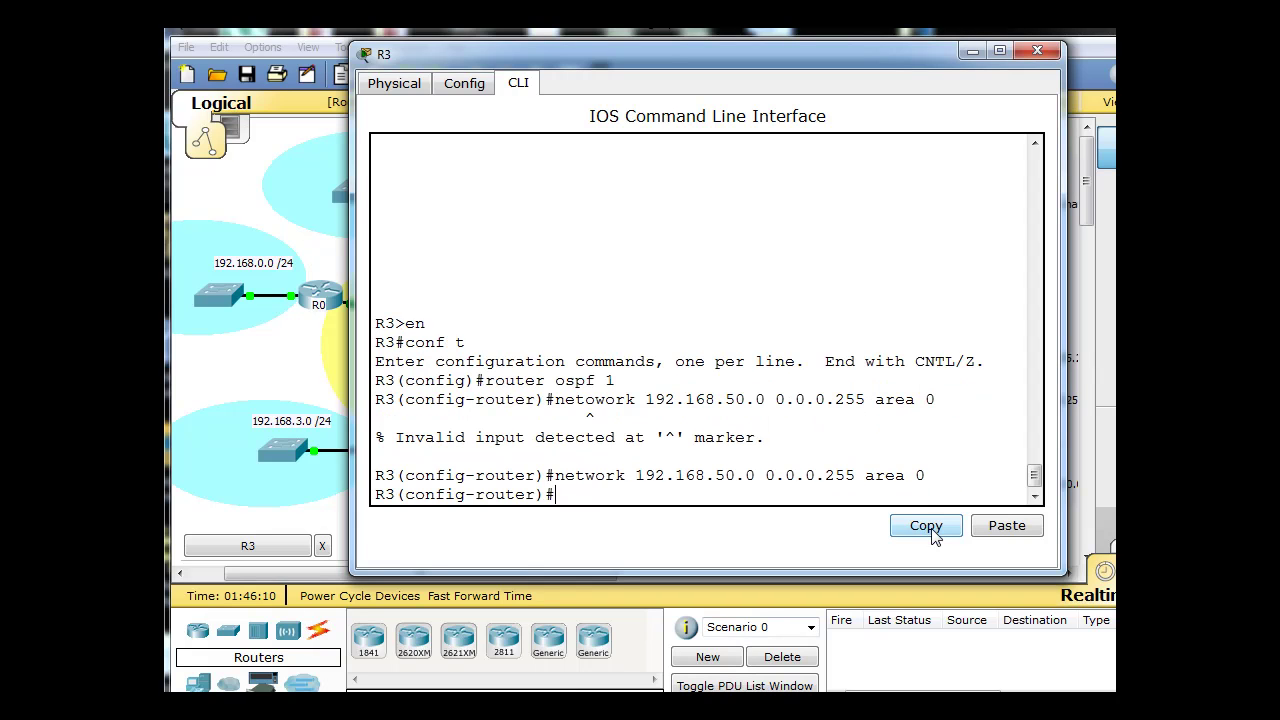
# Add network 192.168.3.0 0.0.0.255 area 0 to R3's OSPF process.
pyautogui.press('Up')
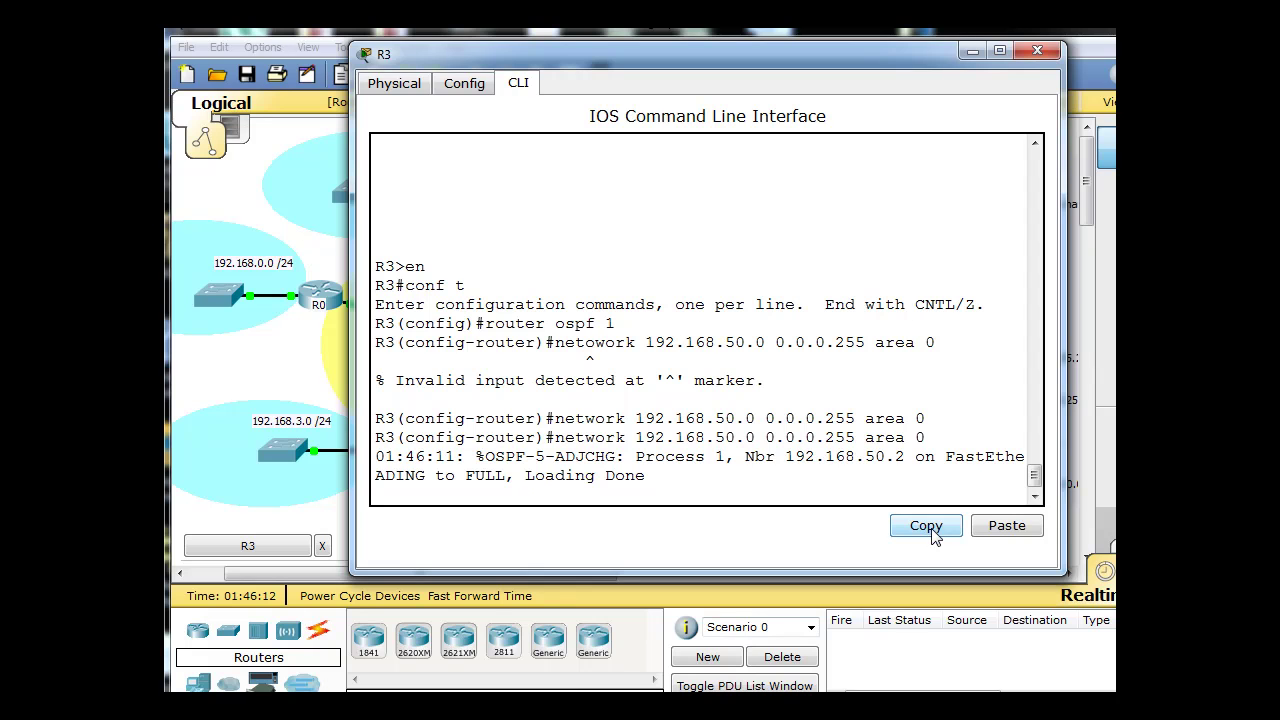
pyautogui.press('Return')
pyautogui.press('Up')
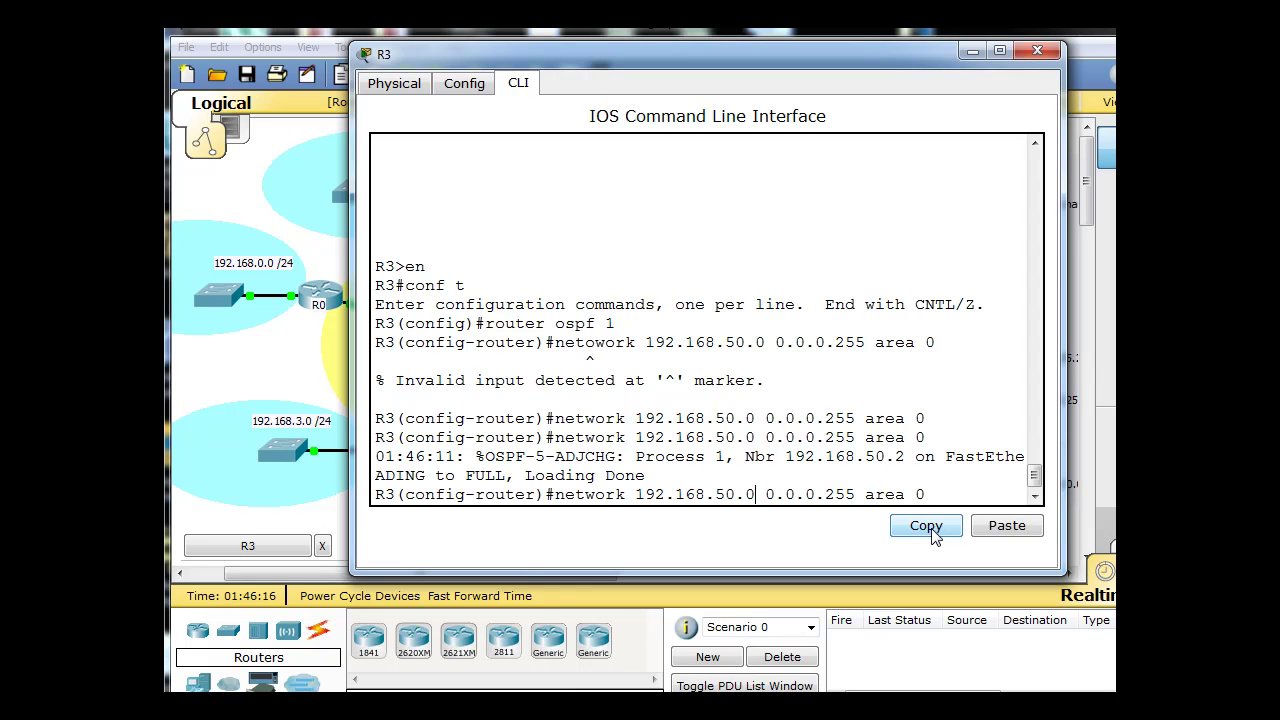
pyautogui.press('Left')
pyautogui.press('Left')
pyautogui.press('Left')
pyautogui.press('BackSpace')
pyautogui.press('BackSpace')
pyautogui.write('3')
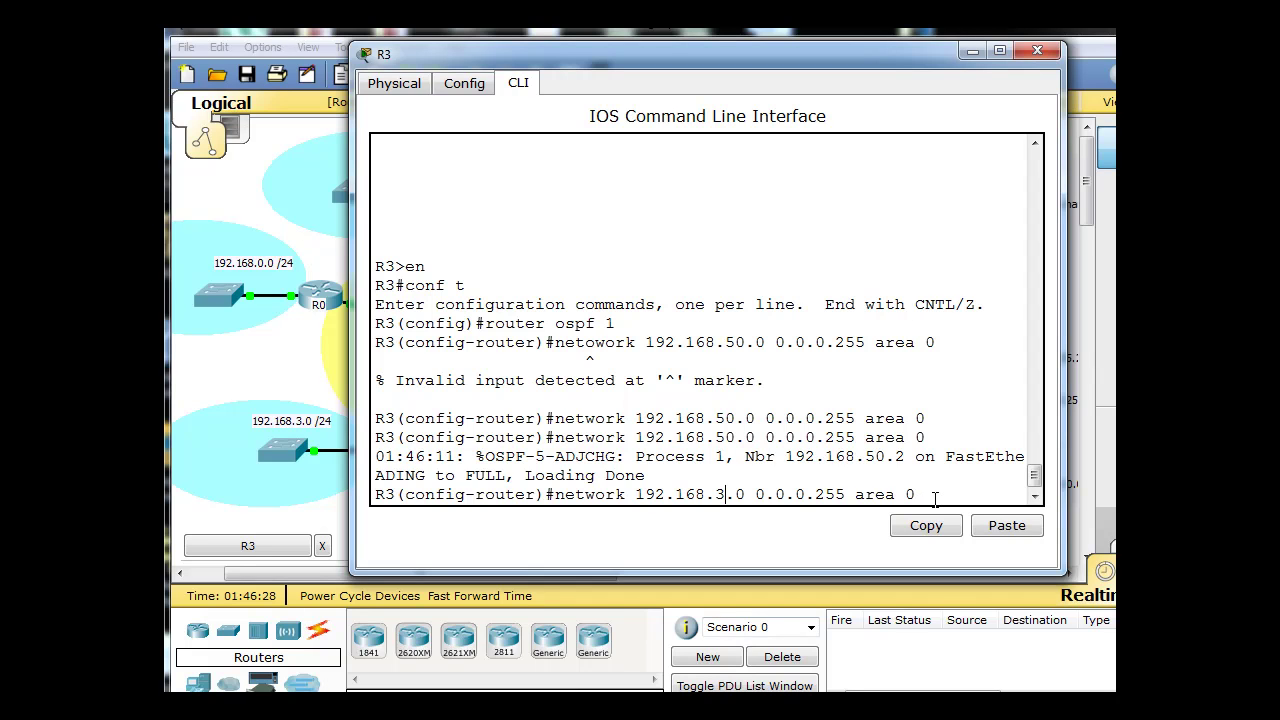
pyautogui.press('Return')
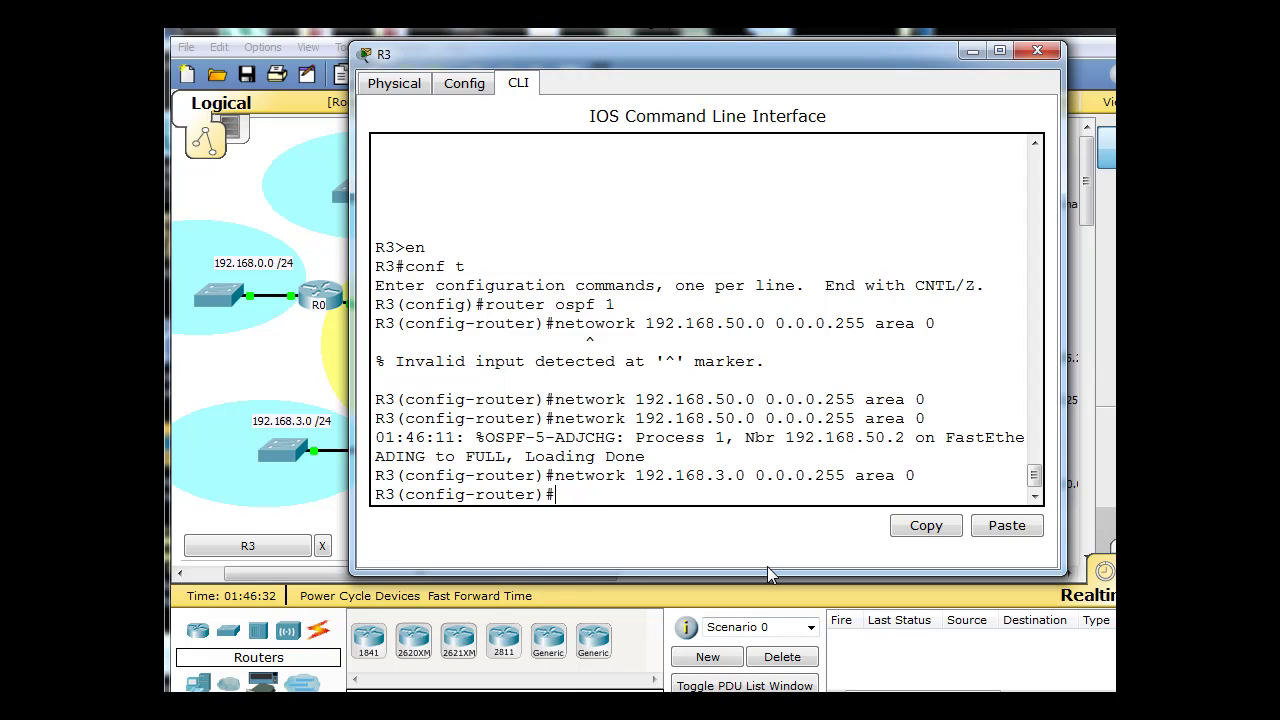
# Make R3's fa0/1 a passive interface and leave configuration mode with end.
pyautogui.write('pass')
pyautogui.press('Tab')
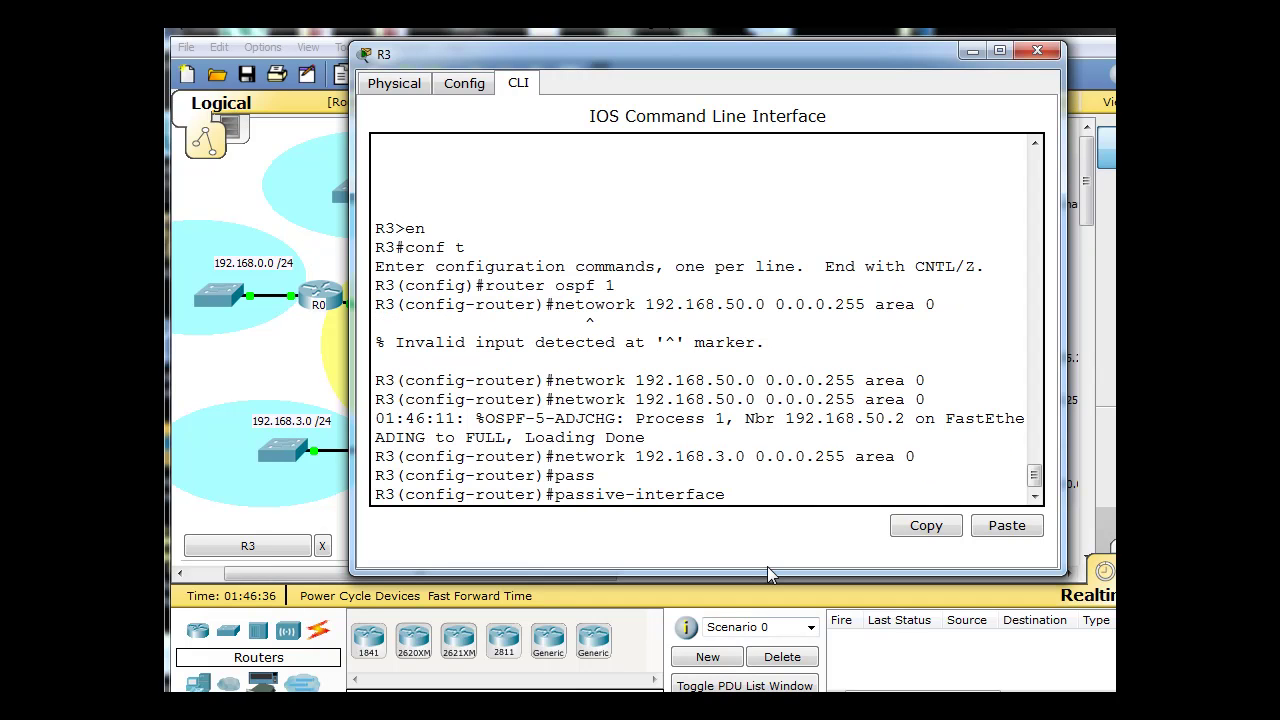
pyautogui.write('fa0/1')
pyautogui.press('Return')
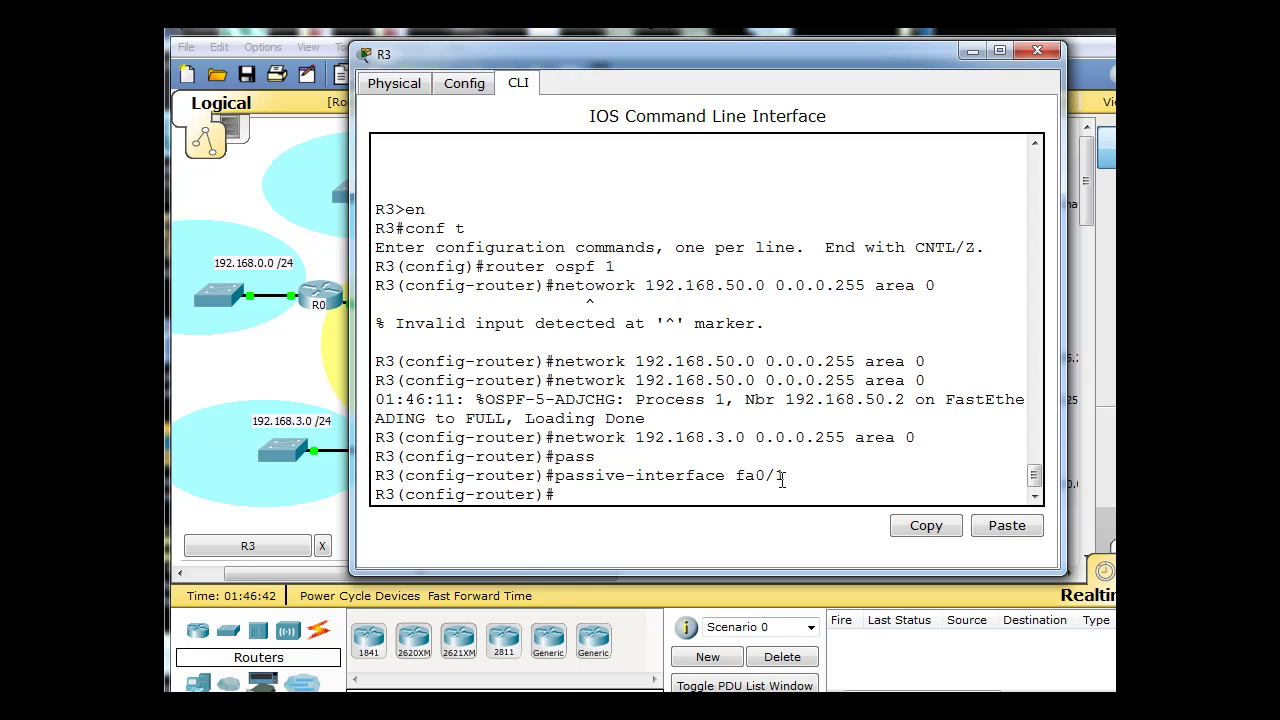
pyautogui.write('end')
pyautogui.press('Return')
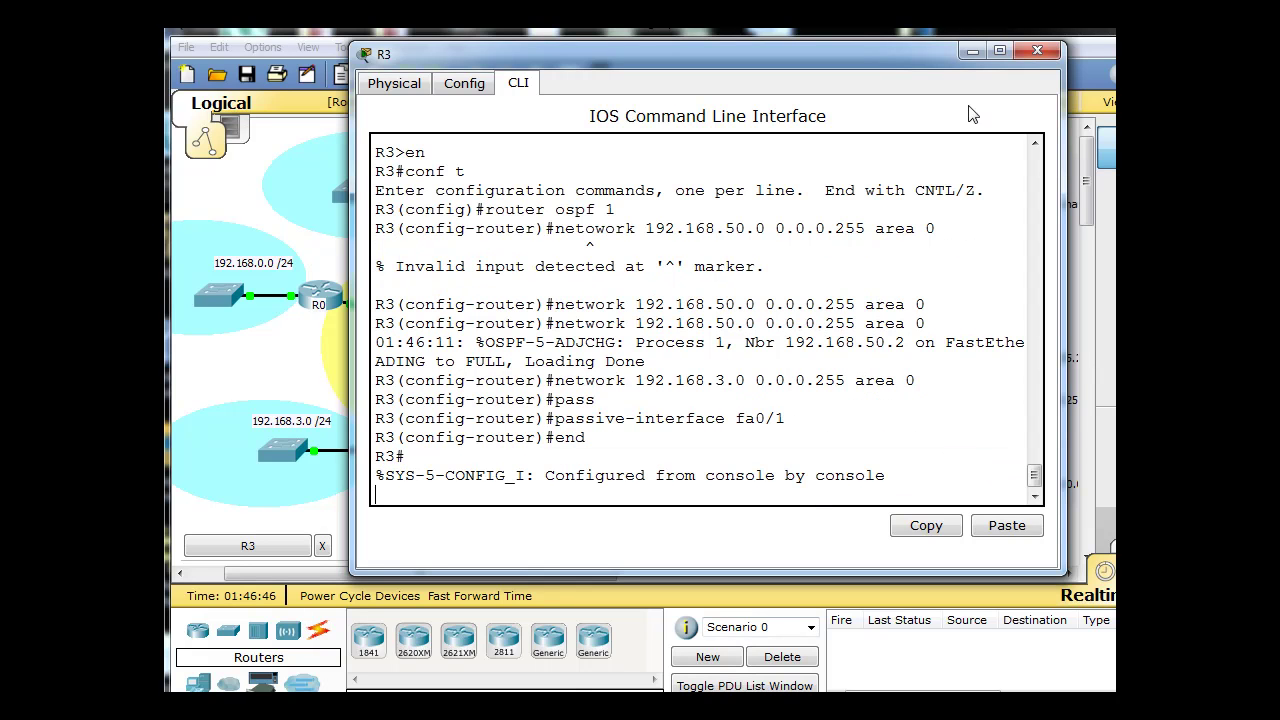
# Run show ip ospf neighbor on R3.
pyautogui.moveTo(892, 63); pyautogui.dragTo(810, 60)
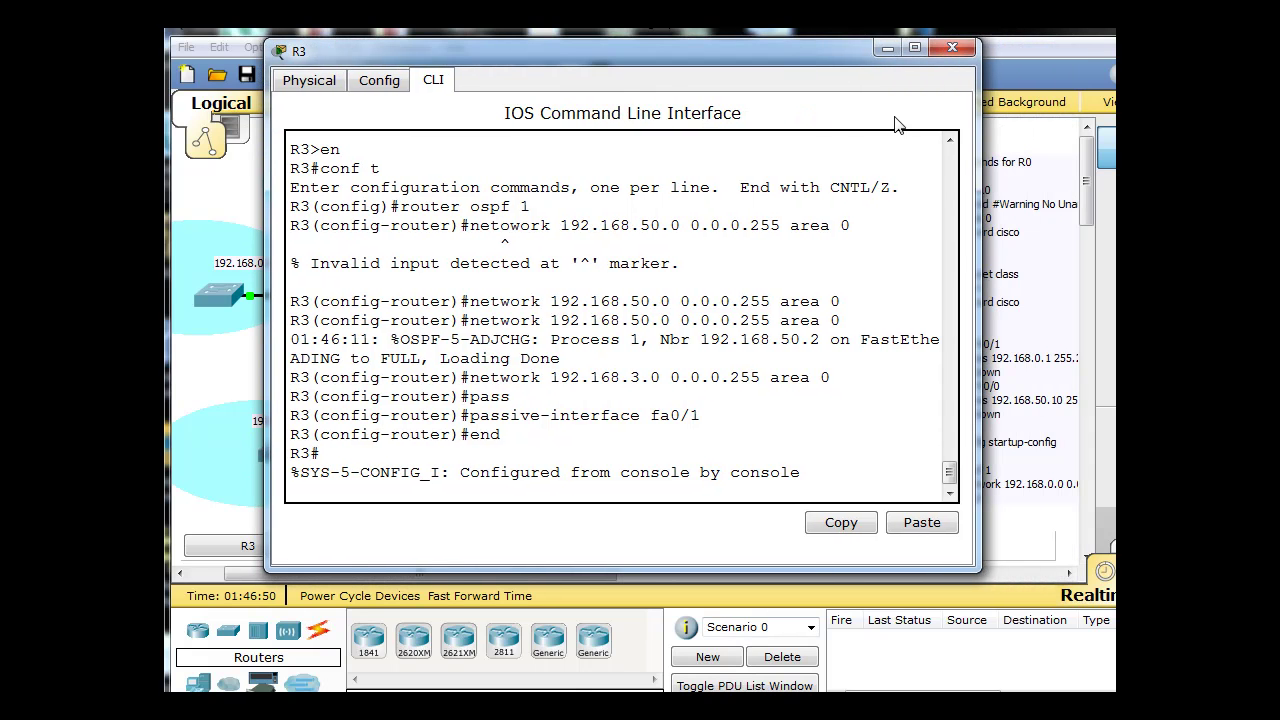
pyautogui.press('Return')
pyautogui.write('show ip')
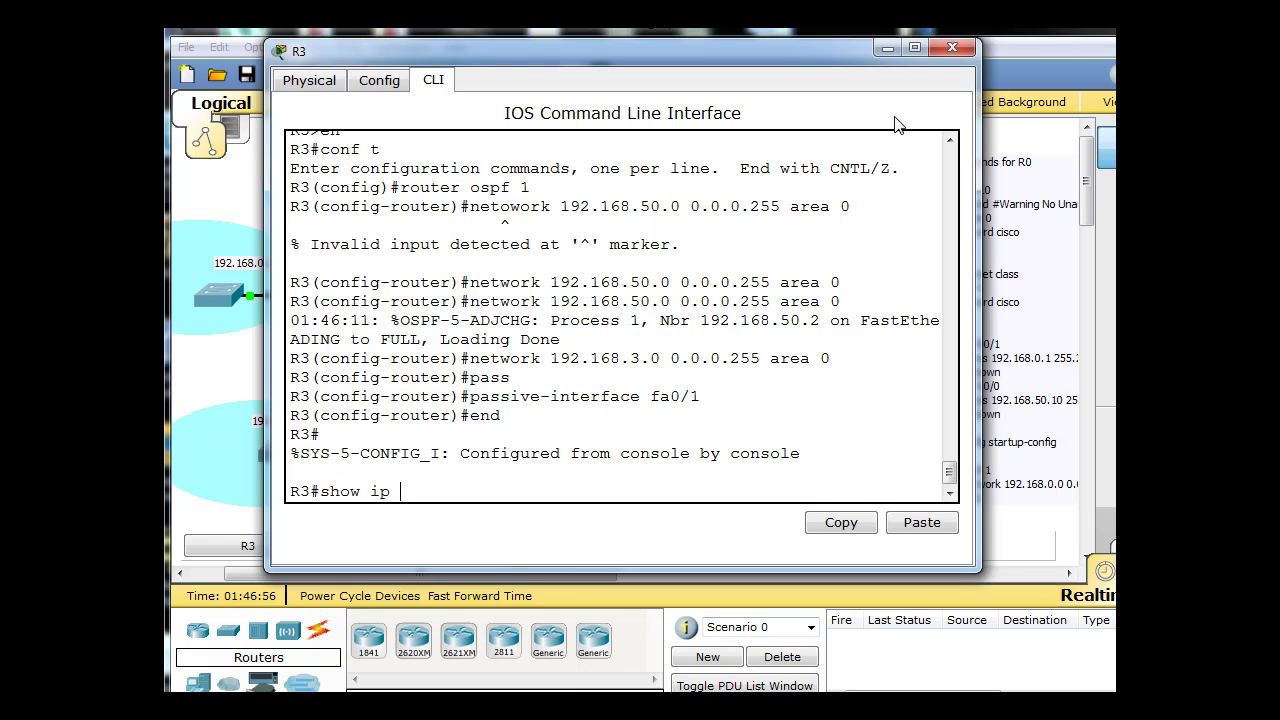
pyautogui.write(' ospf ne')
pyautogui.press('Tab')
pyautogui.press('Return')
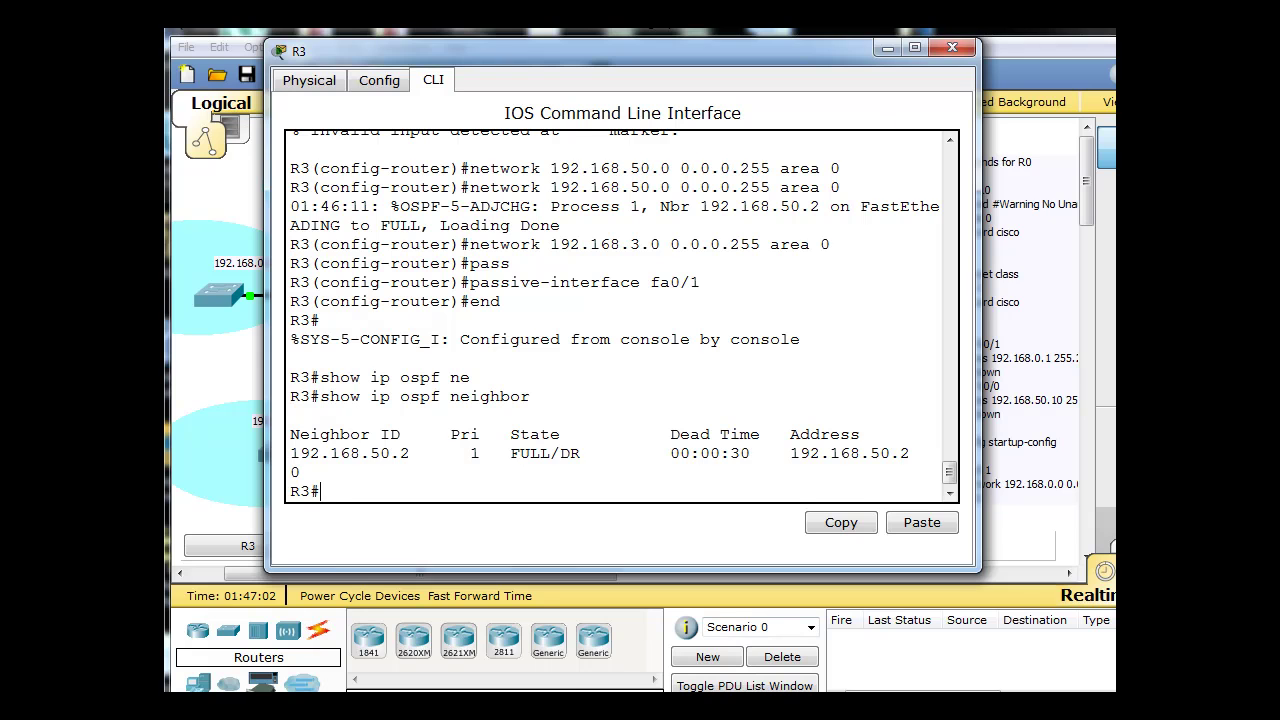
pyautogui.moveTo(799, 59); pyautogui.dragTo(834, 53)
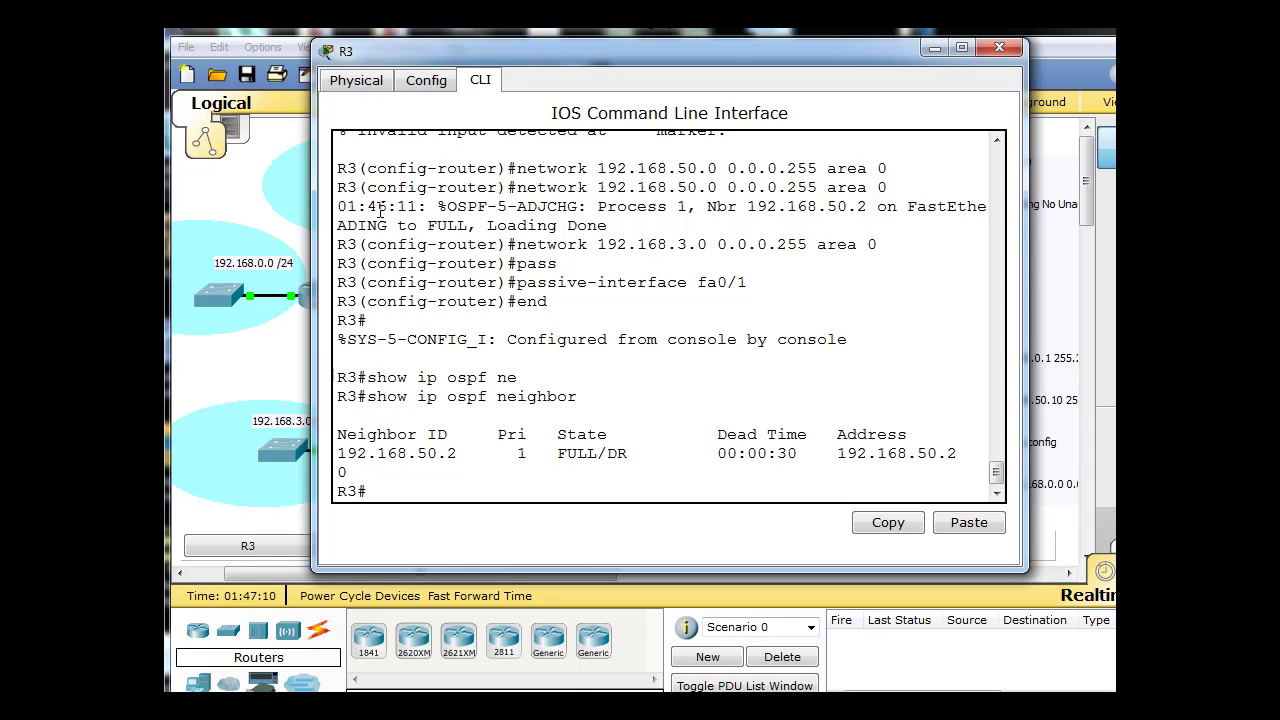
# Highlight the adjacency log message and the 192.168.50.2 FULL/DR entry in the output.
pyautogui.moveTo(340, 206); pyautogui.dragTo(567, 225)
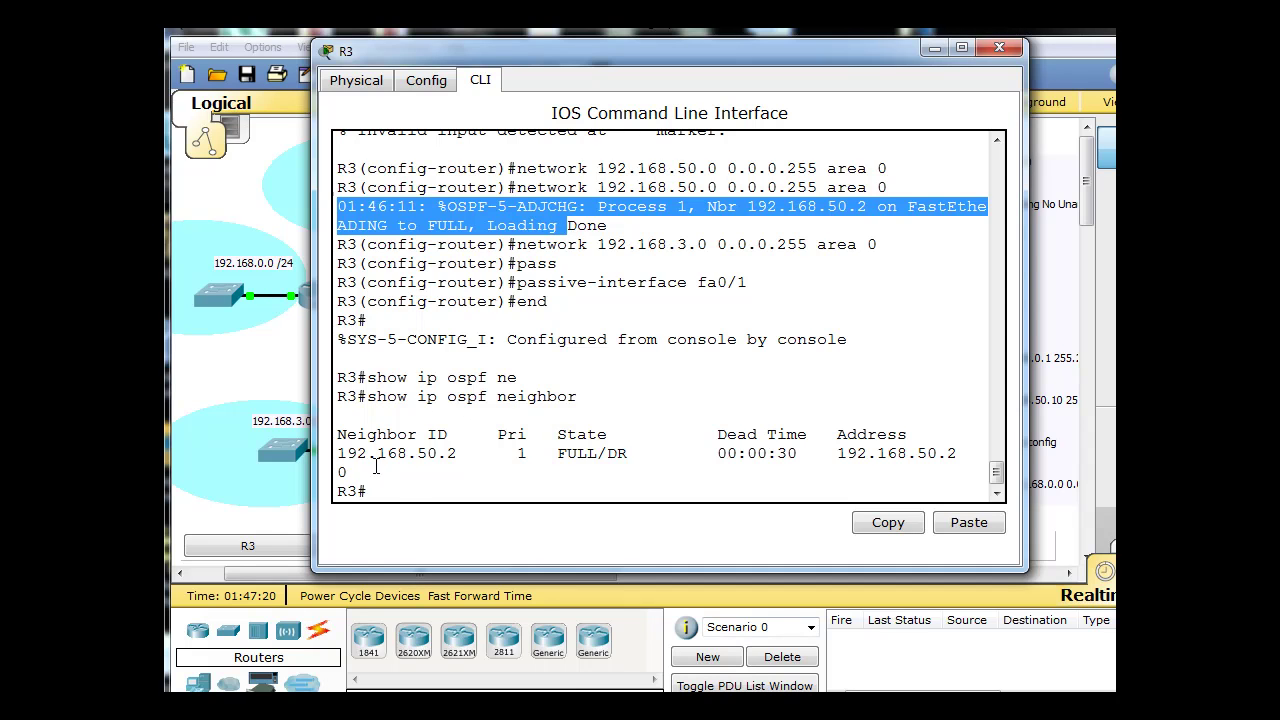
pyautogui.moveTo(418, 454); pyautogui.dragTo(458, 454)
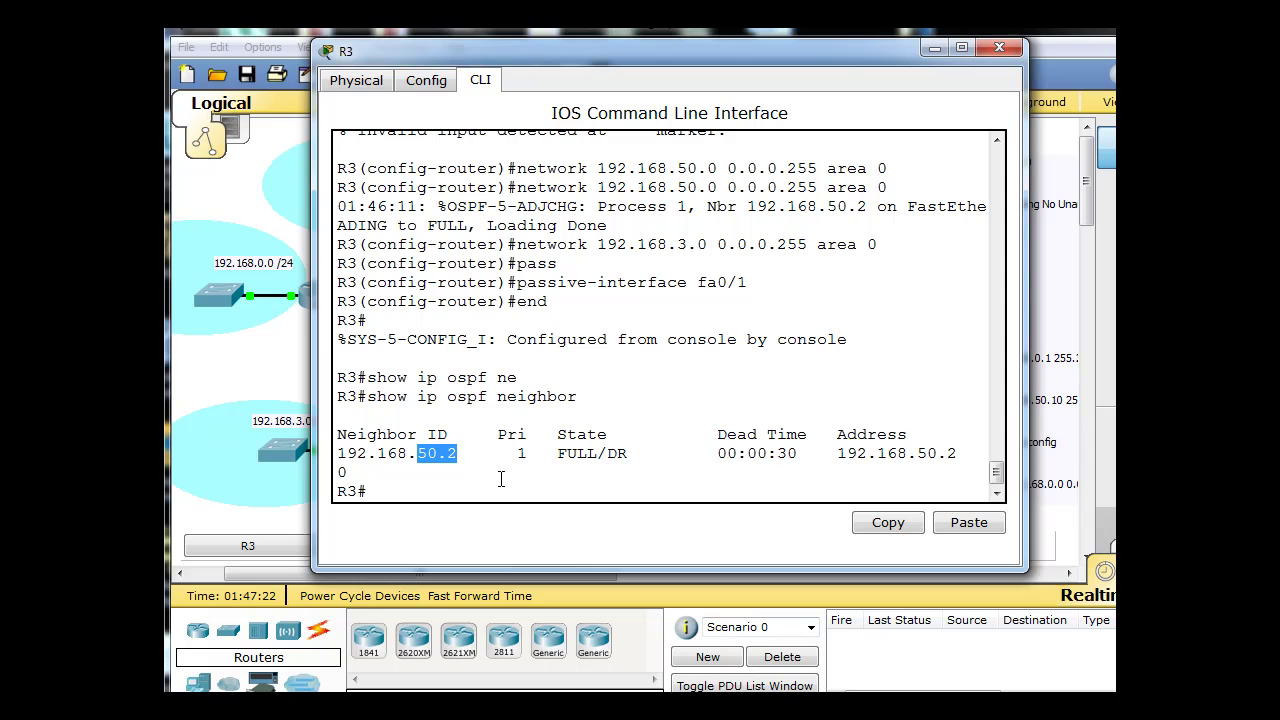
pyautogui.moveTo(557, 454); pyautogui.dragTo(598, 456)
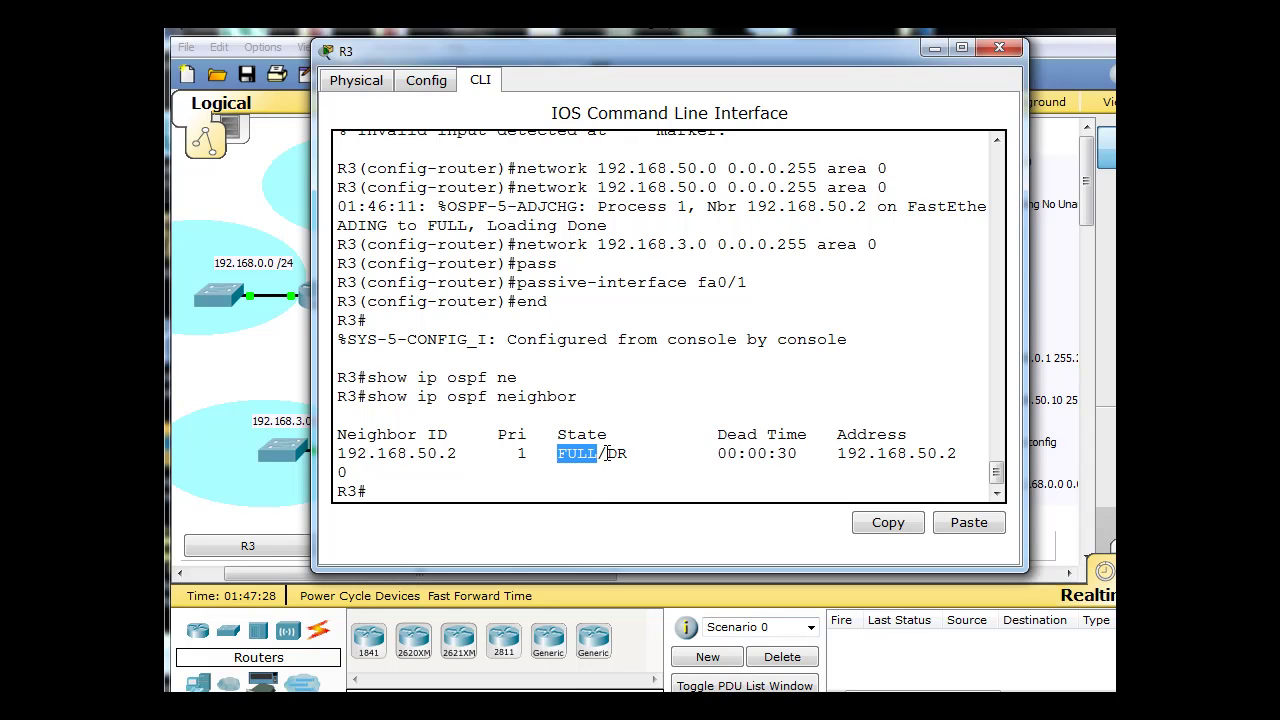
pyautogui.moveTo(607, 454); pyautogui.dragTo(630, 455)
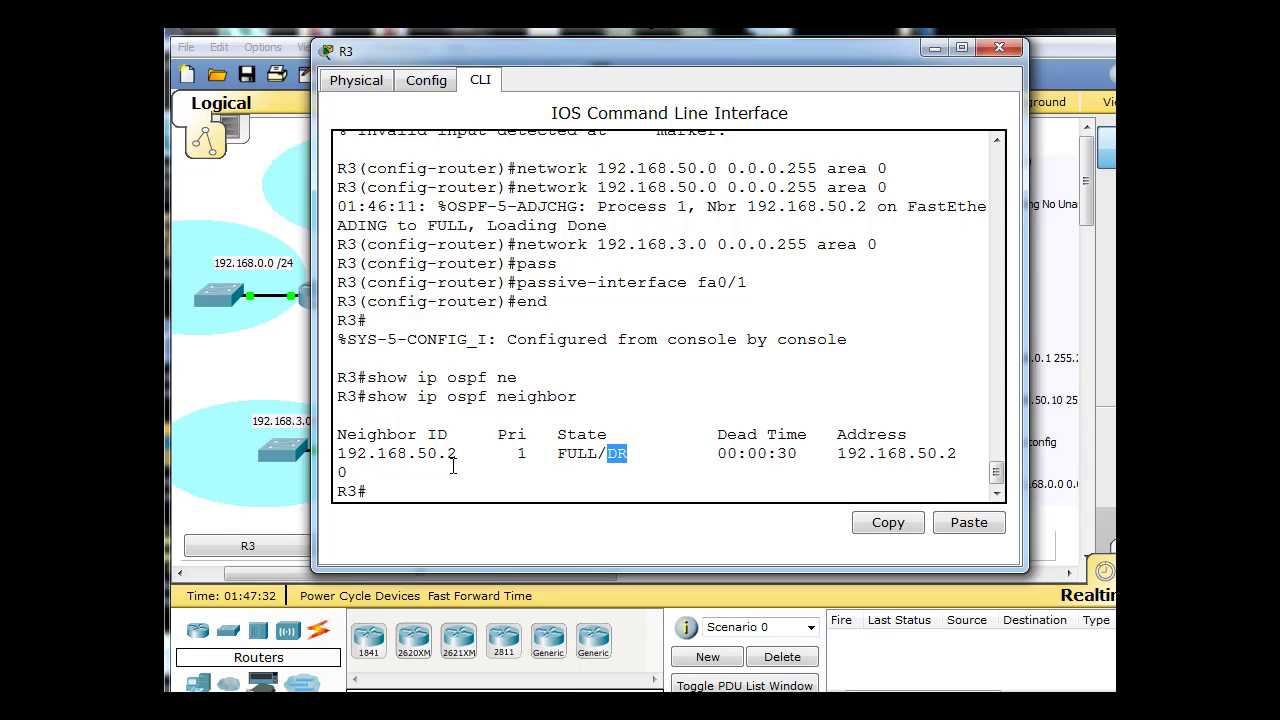
pyautogui.moveTo(664, 63); pyautogui.dragTo(862, 63)
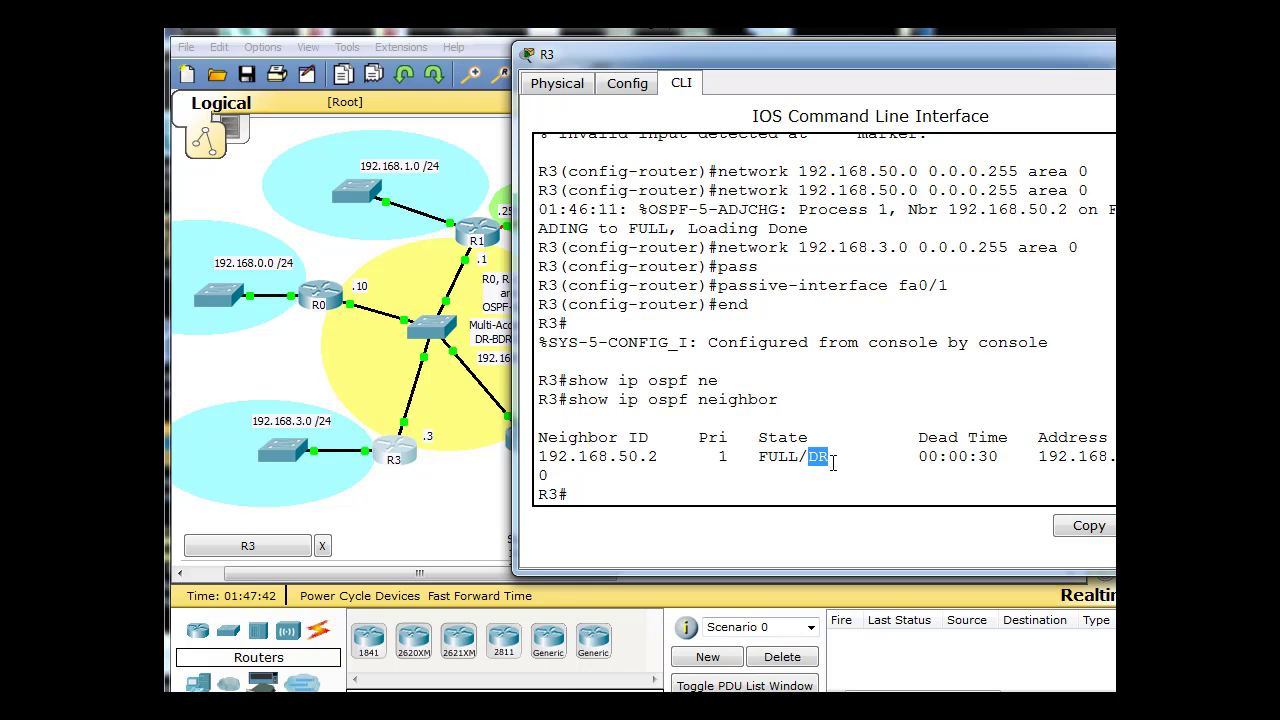
pyautogui.moveTo(979, 58); pyautogui.dragTo(705, 543)
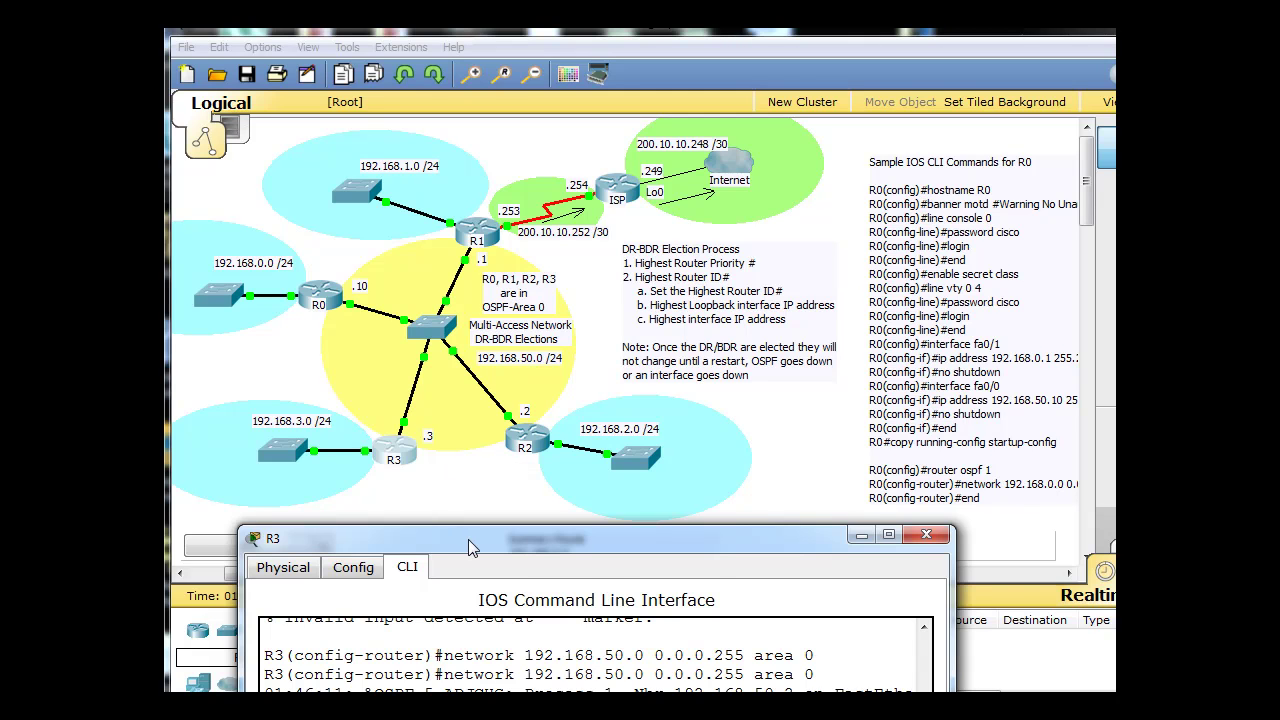
pyautogui.moveTo(471, 535); pyautogui.dragTo(504, 68)
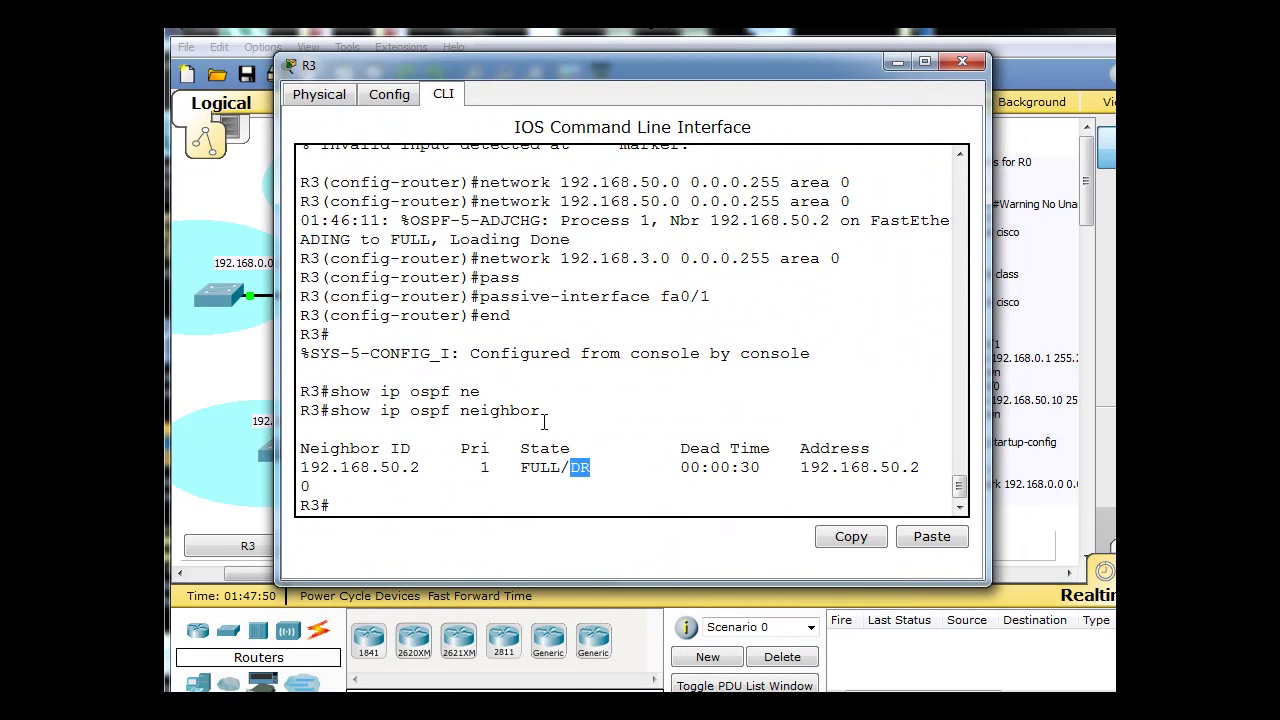